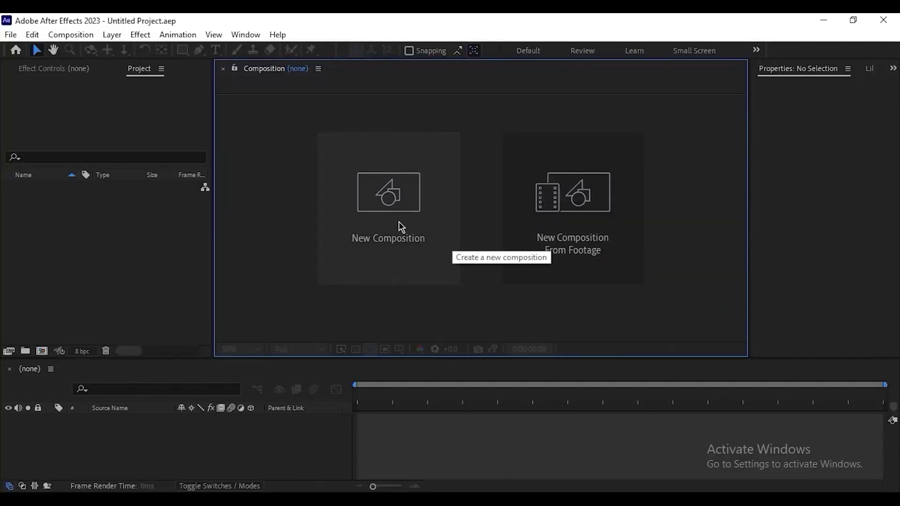
Start a new composition and name it عين.
click(401, 227)
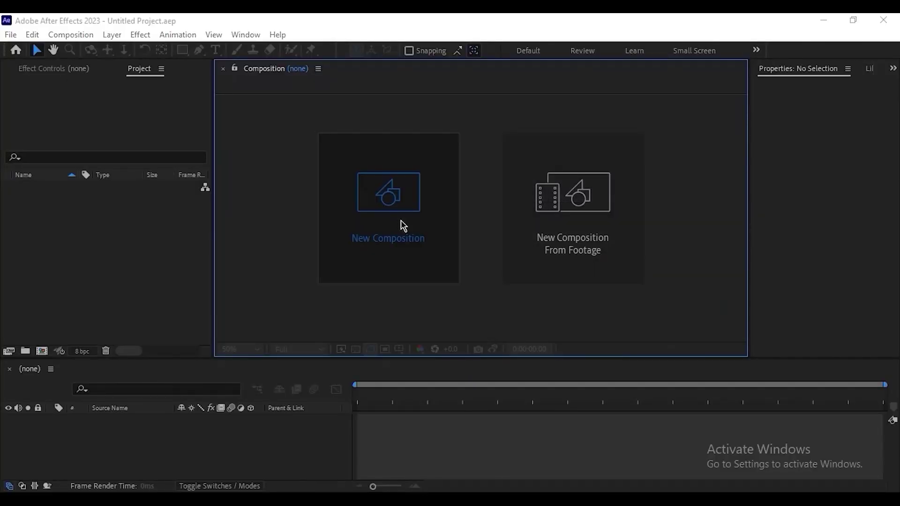
drag(733, 67, 670, 74)
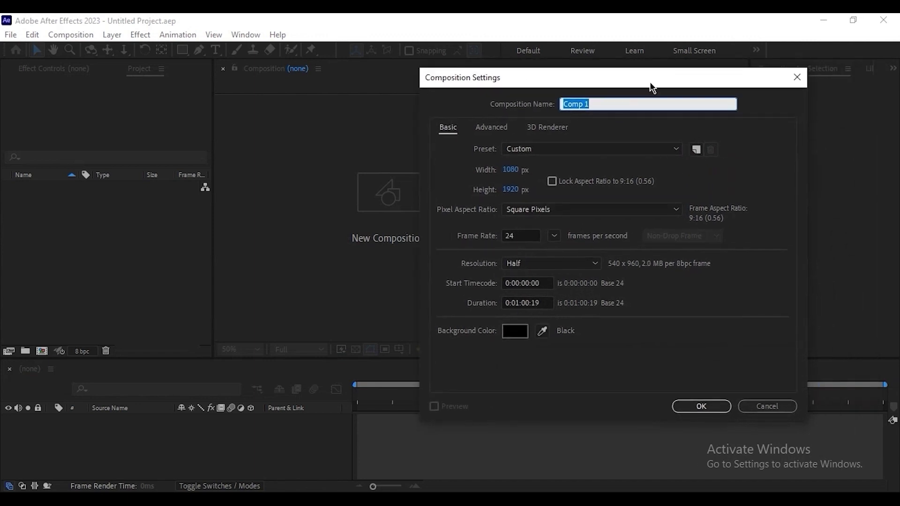
click(607, 102)
click(752, 176)
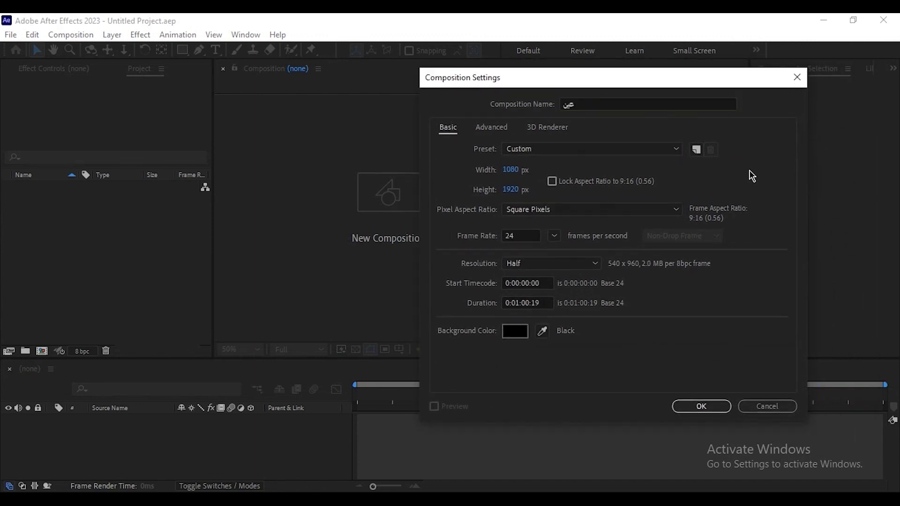
Set the composition's width to 1920 px and its height to 1080 px.
click(510, 170)
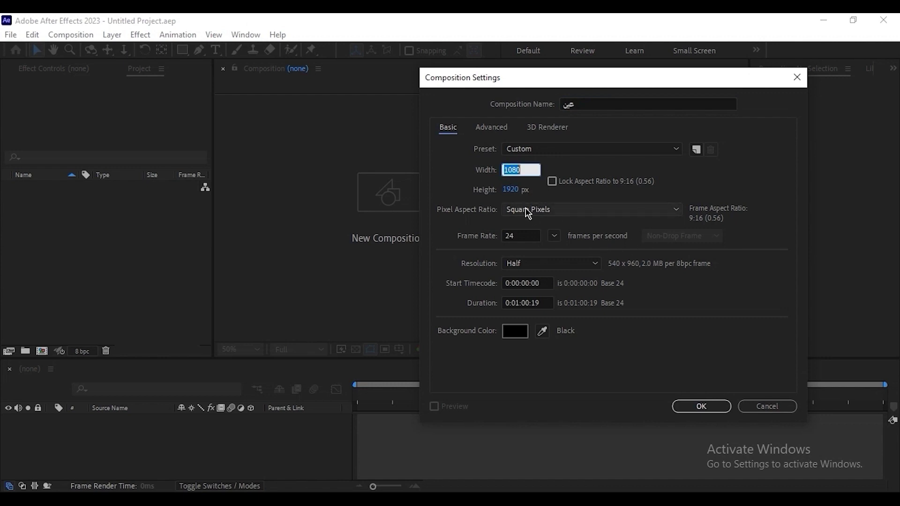
text(1920)
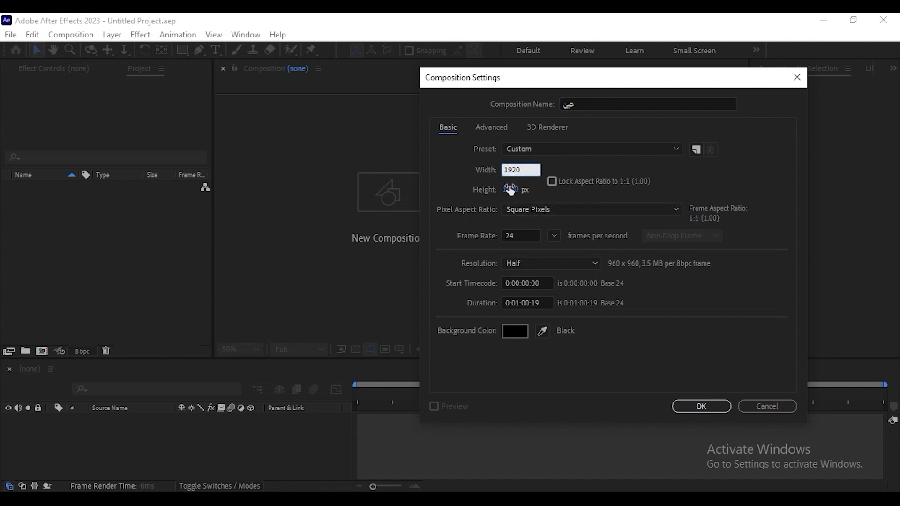
click(510, 189)
text(18)
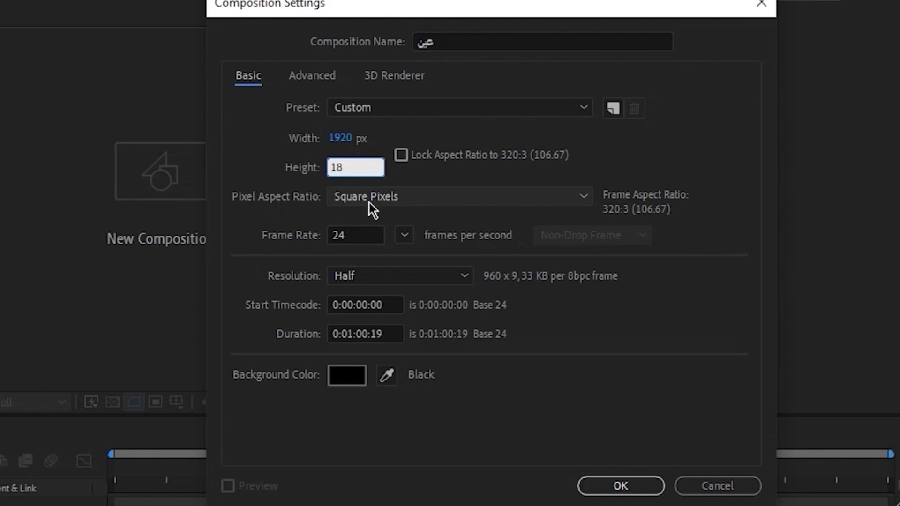
key(BackSpace)
text(080)
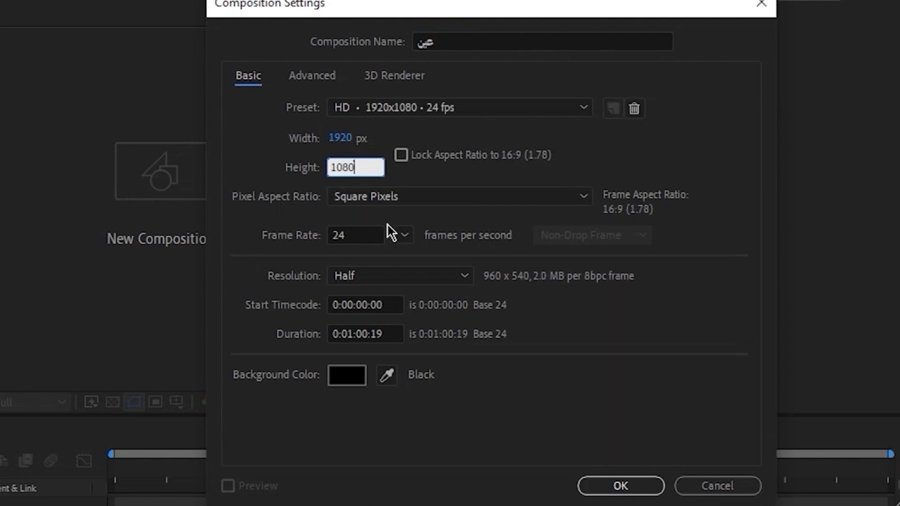
click(680, 333)
Choose a frame rate of 24 frames per second and Half resolution for the composition.
click(406, 237)
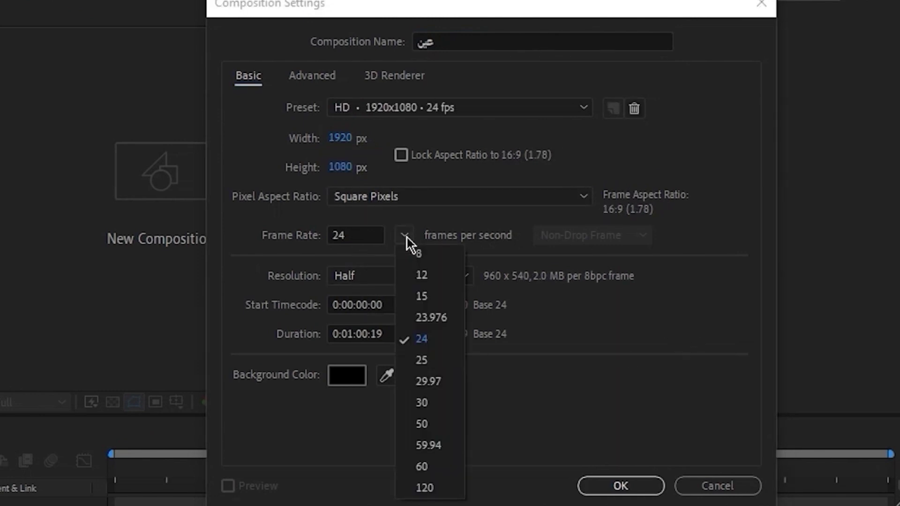
click(431, 341)
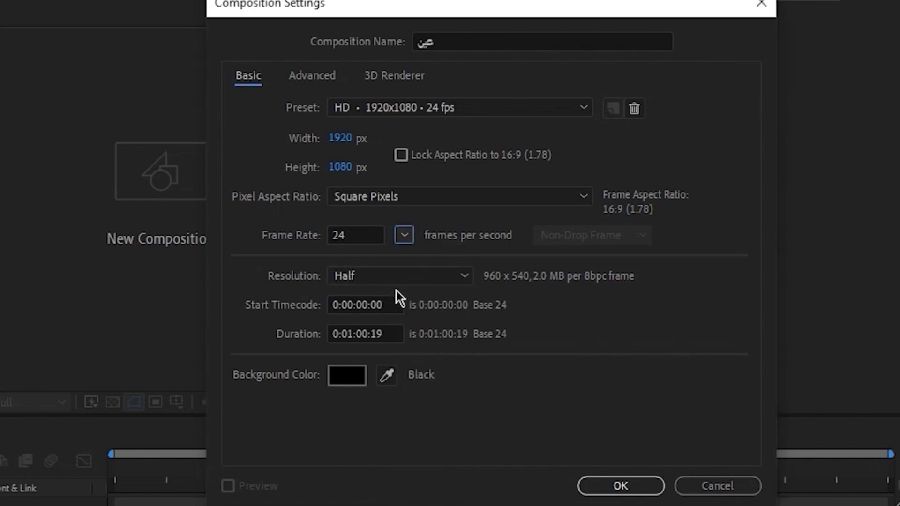
click(423, 276)
click(421, 313)
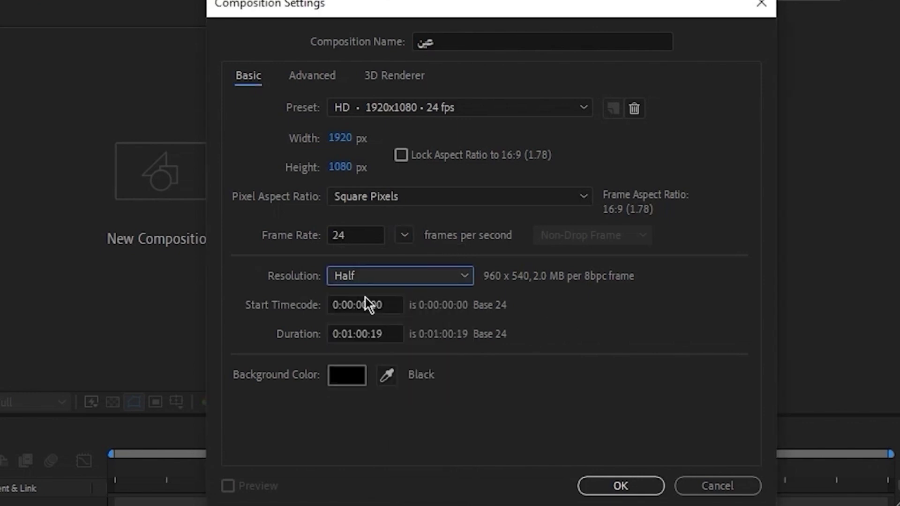
Set the composition's duration to 20 seconds (0:00:20:00).
click(351, 334)
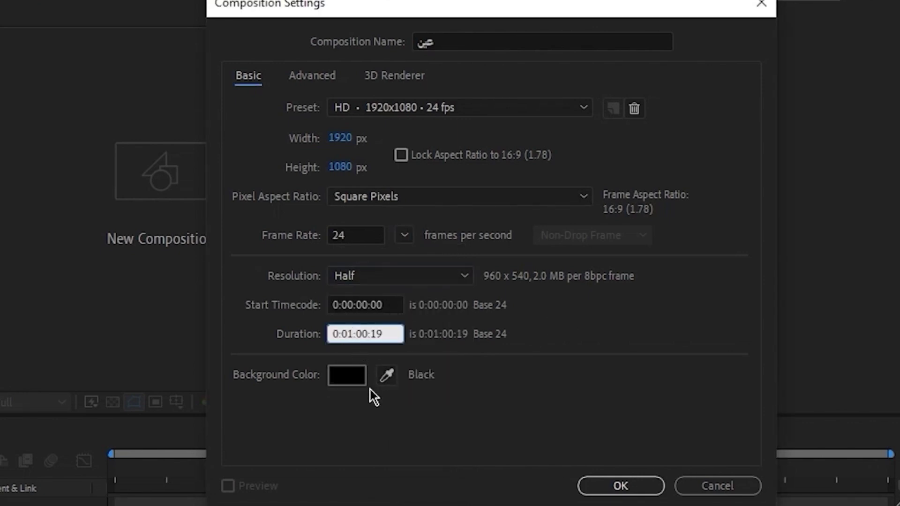
key(BackSpace)
click(579, 405)
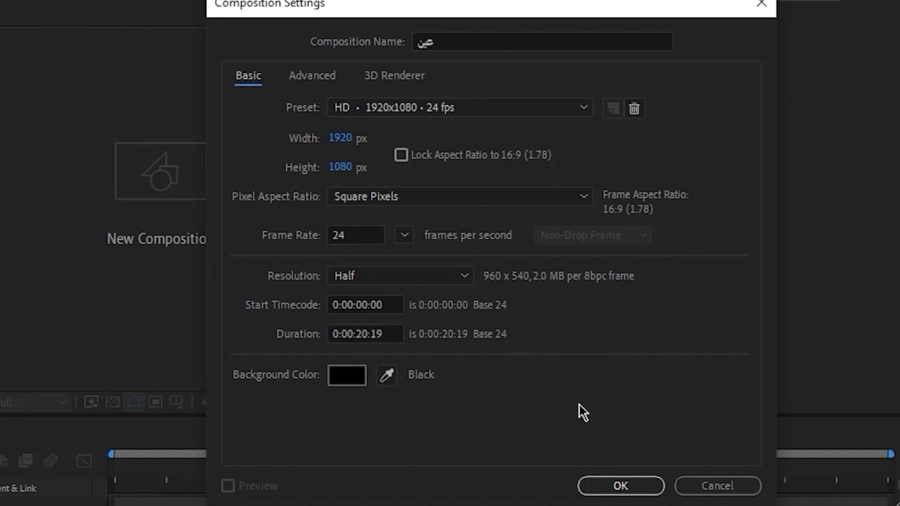
click(384, 333)
key(BackSpace)
key(BackSpace)
text(0)
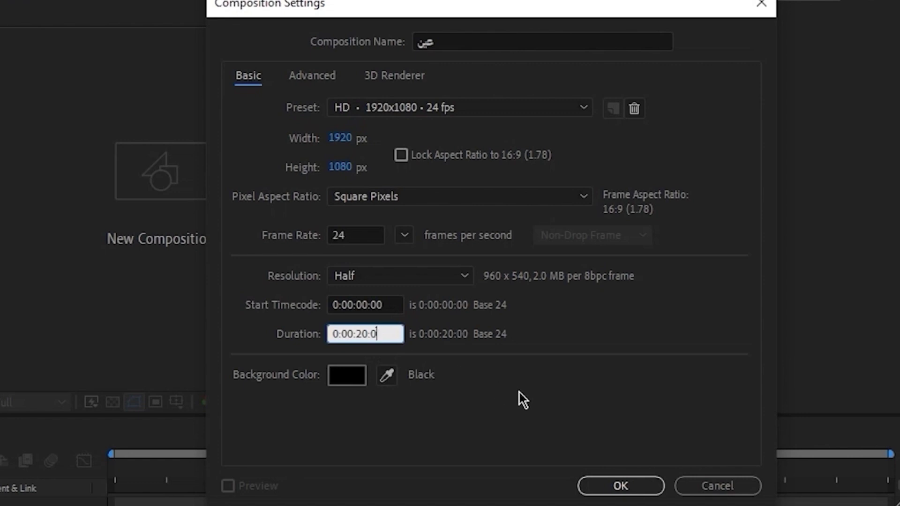
click(519, 393)
Accept black (000000) as the background color and create the composition.
click(345, 380)
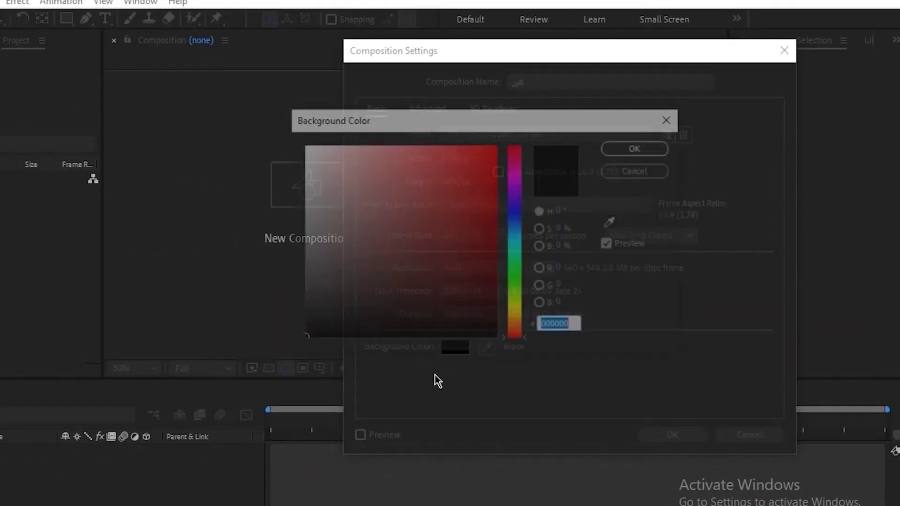
click(701, 137)
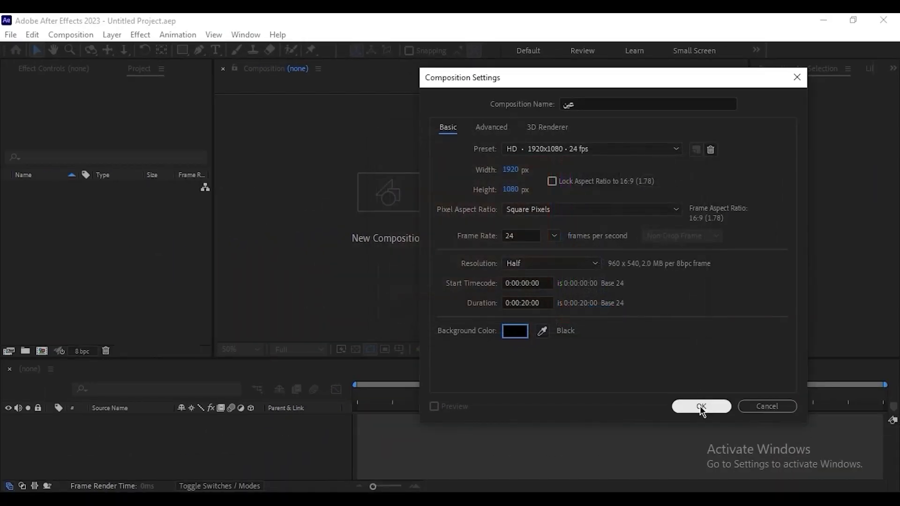
click(700, 407)
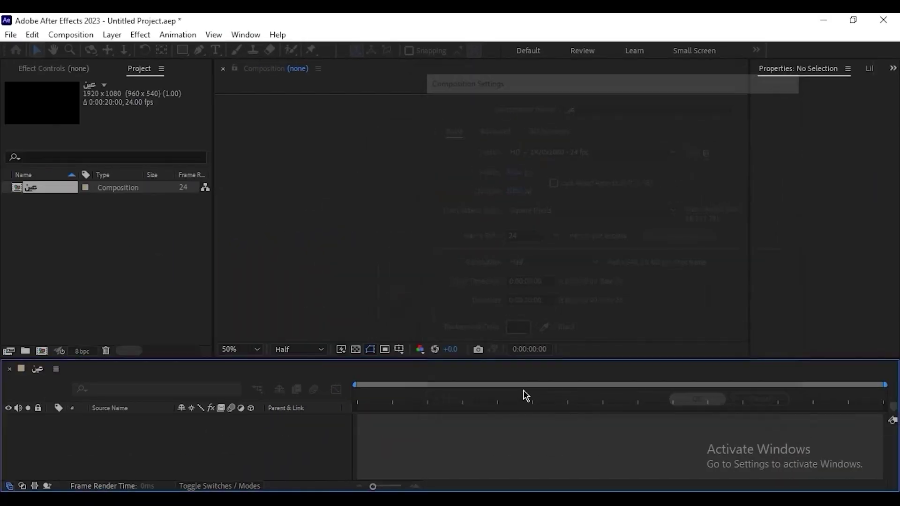
scroll(455, 205, down, 2)
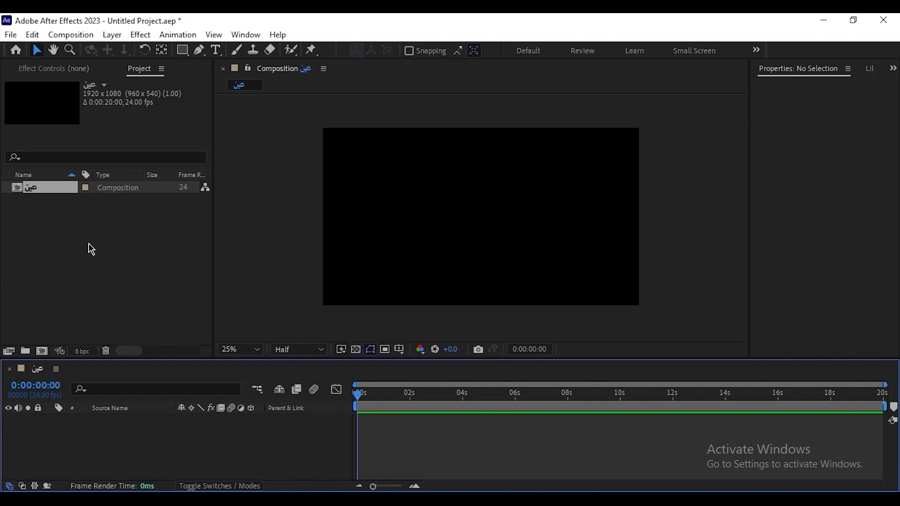
Create a project folder named كومب.
click(76, 308)
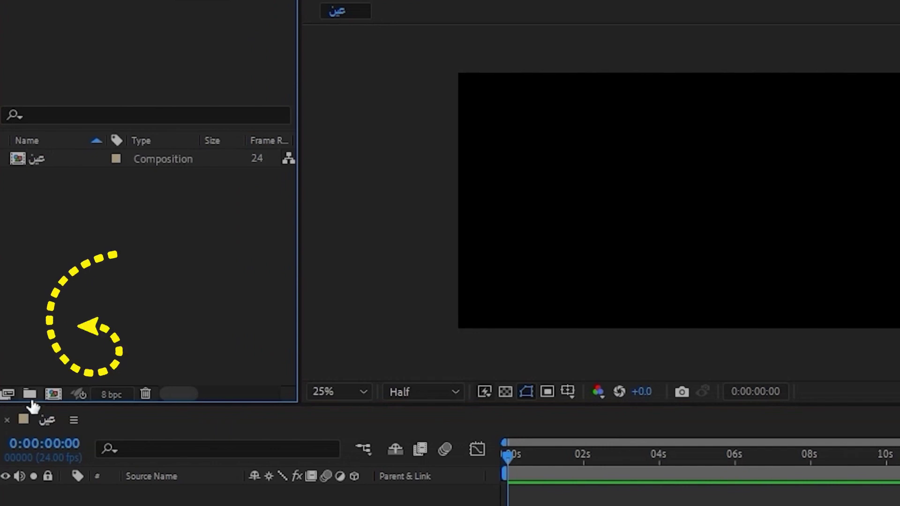
click(30, 394)
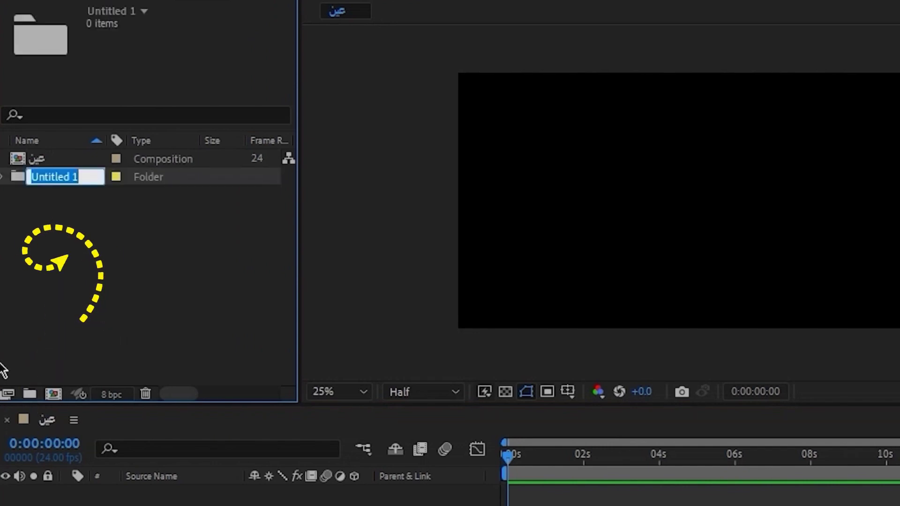
text(كوما)
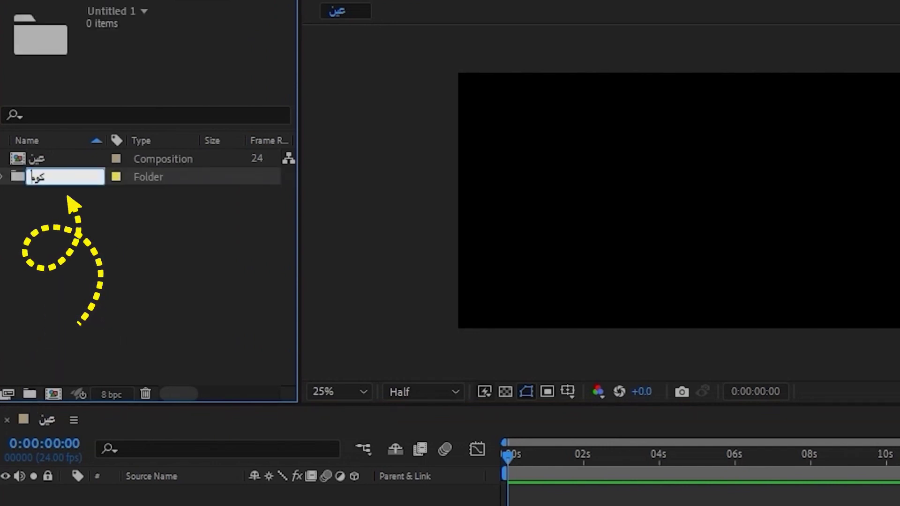
key(BackSpace)
text(ب)
click(187, 361)
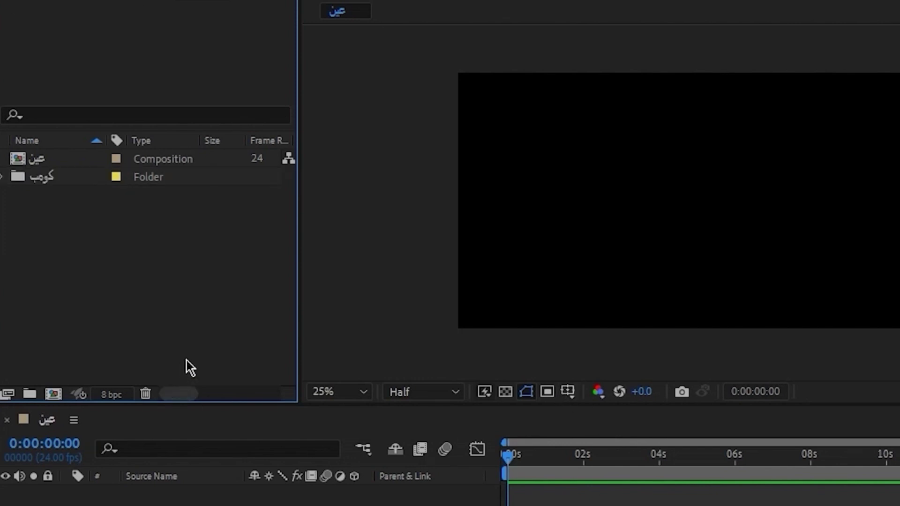
Create a second project folder named فيديو.
click(30, 393)
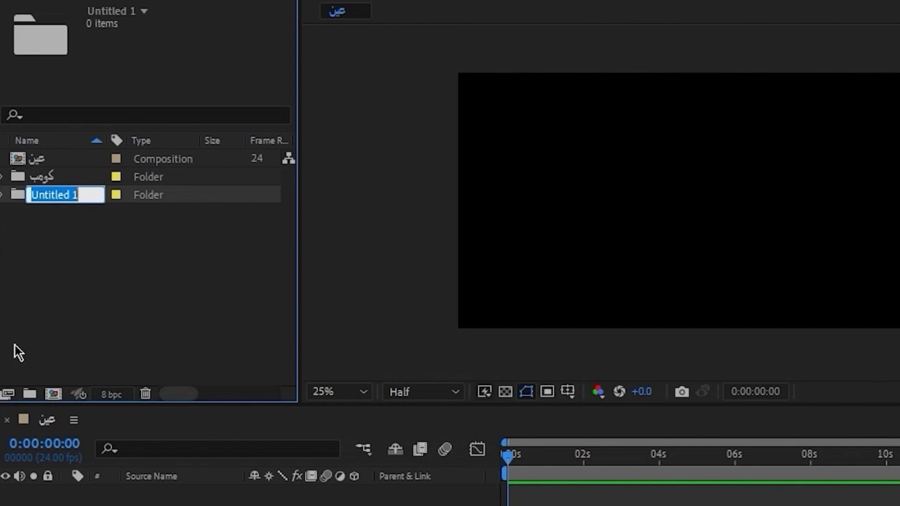
text(فيديو)
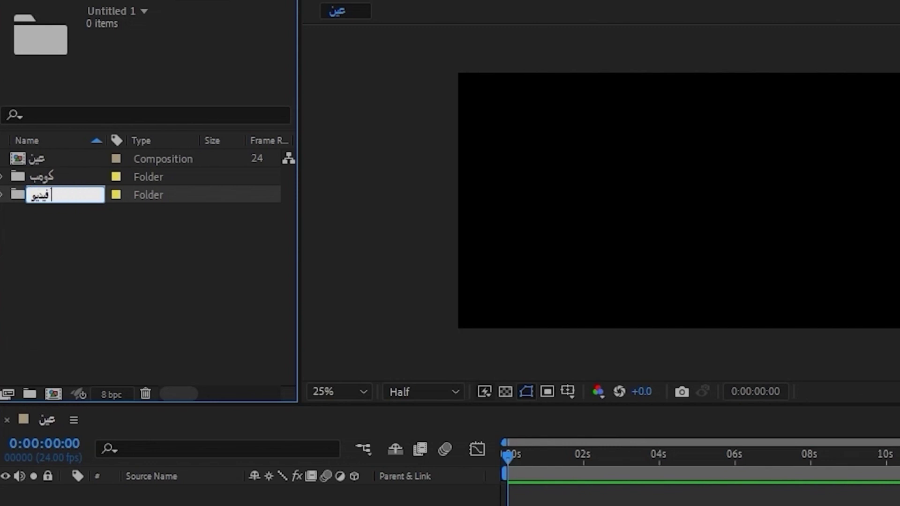
key(Return)
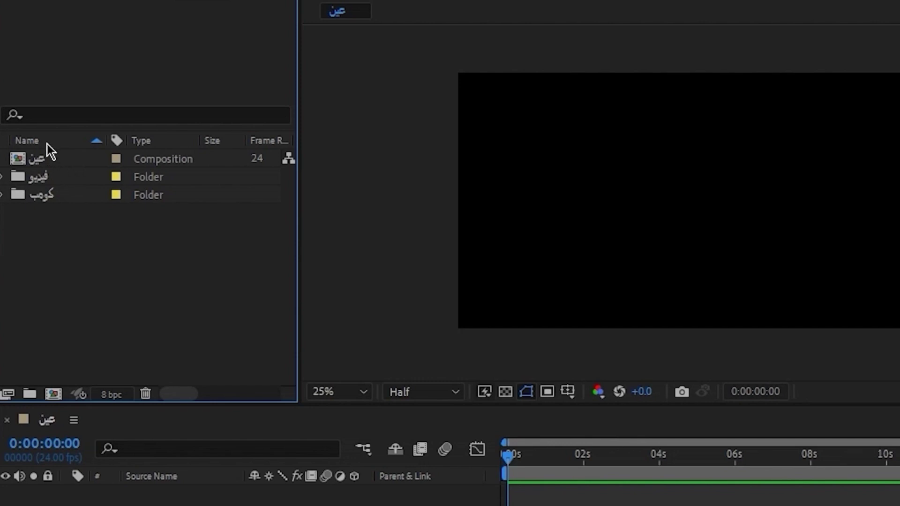
Move the عين composition into the كومب folder and collapse the folder.
drag(42, 165, 62, 196)
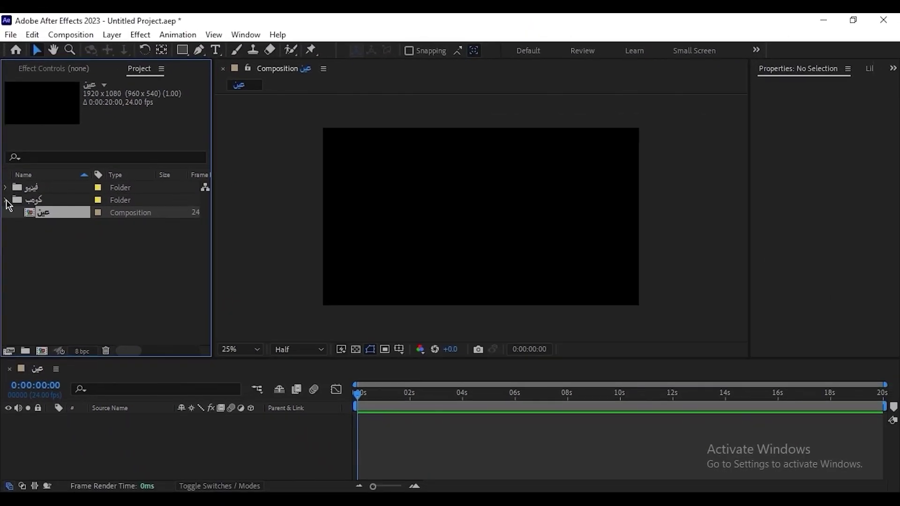
click(3, 195)
click(540, 226)
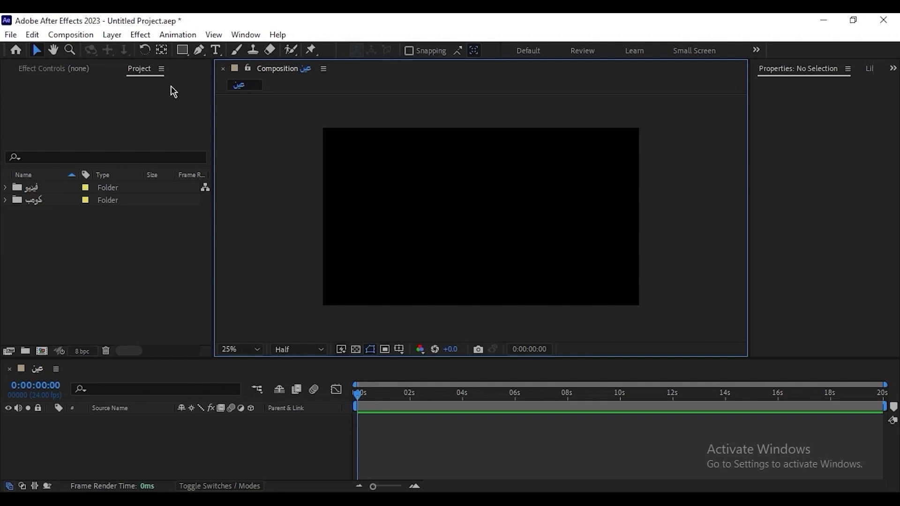
Draw a rectangle of about 1940 × 1076 px over the composition frame and give it a Solid Color fill.
click(182, 49)
mouse_move(642, 129)
mouse_down()
mouse_move(391, 285)
mouse_move(323, 295)
mouse_move(322, 307)
mouse_up()
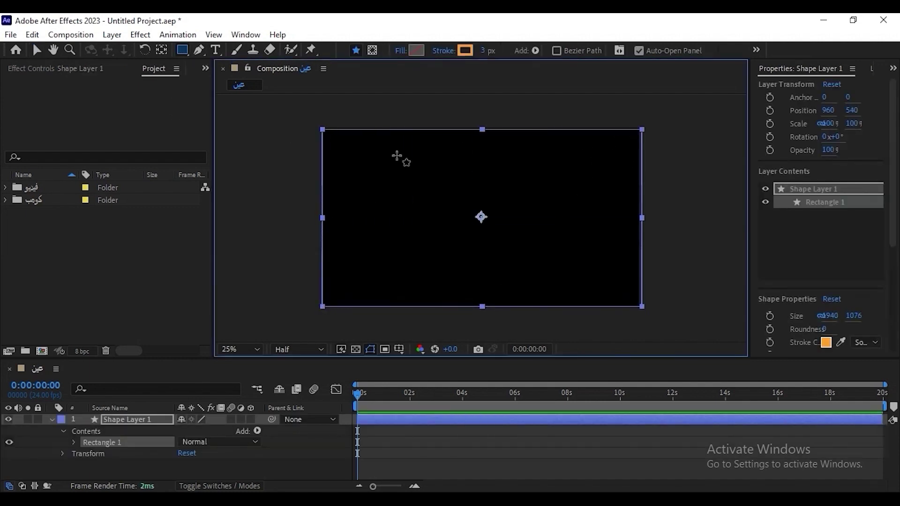
click(398, 50)
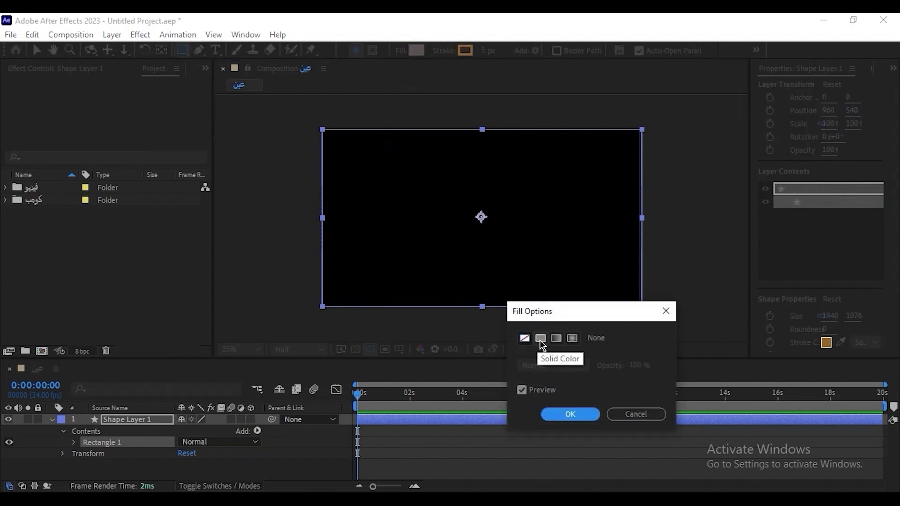
click(540, 337)
click(570, 414)
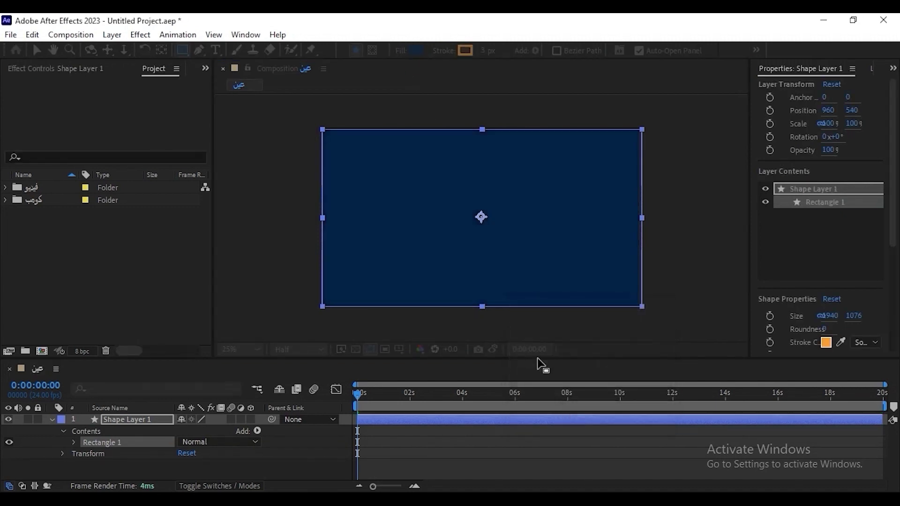
Delete the hand-drawn rectangle's shape layer from the composition.
click(33, 49)
click(298, 177)
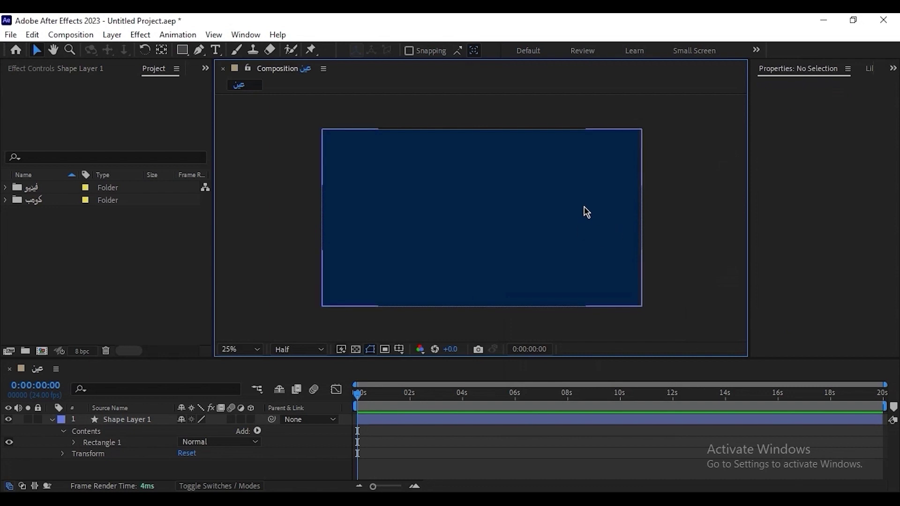
click(587, 209)
key(Delete)
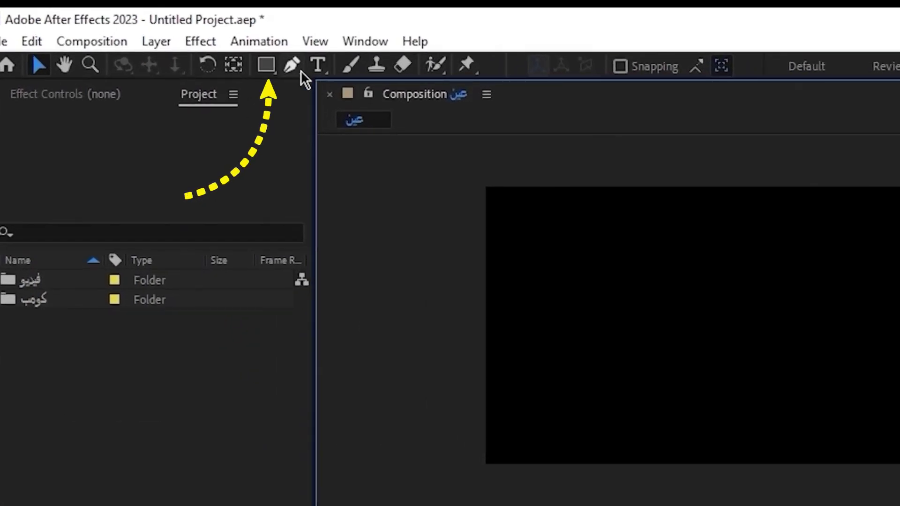
Add a dark blue rectangle shape layer that exactly fills the 1920 × 1080 composition frame, and leave it deselected.
double_click(267, 65)
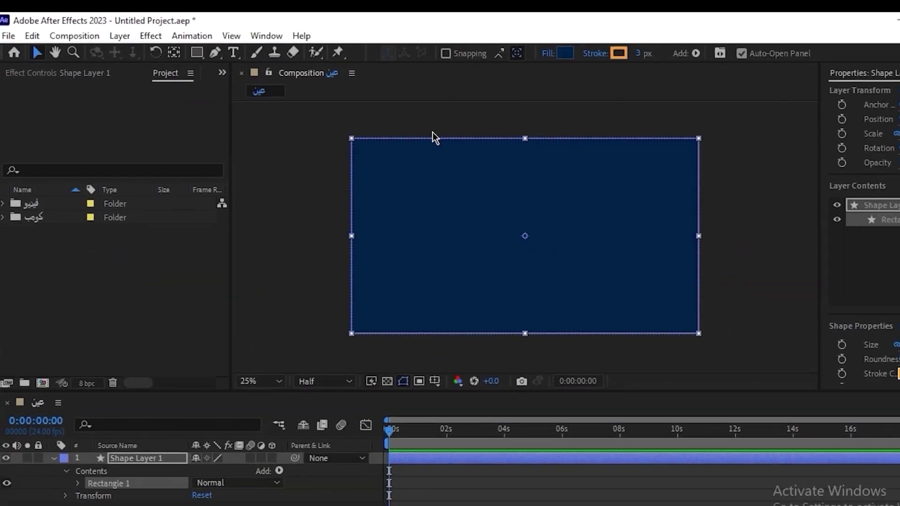
click(731, 196)
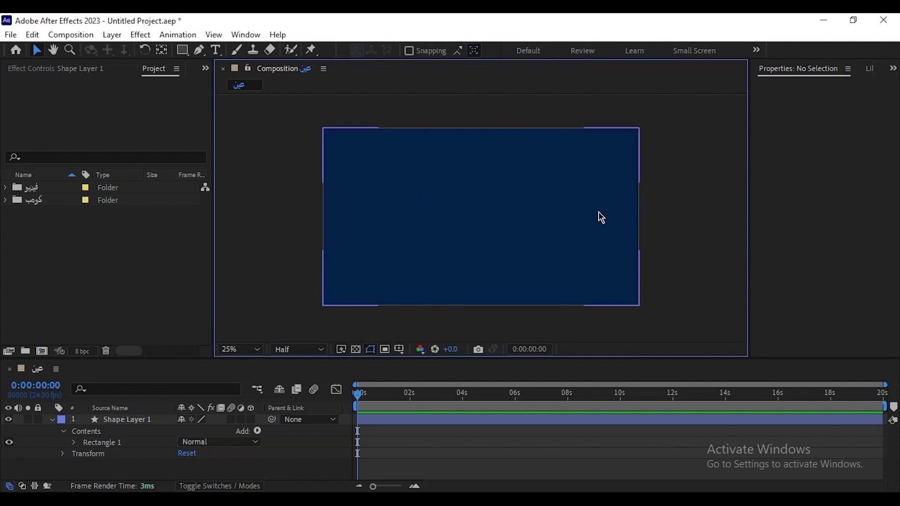
click(601, 217)
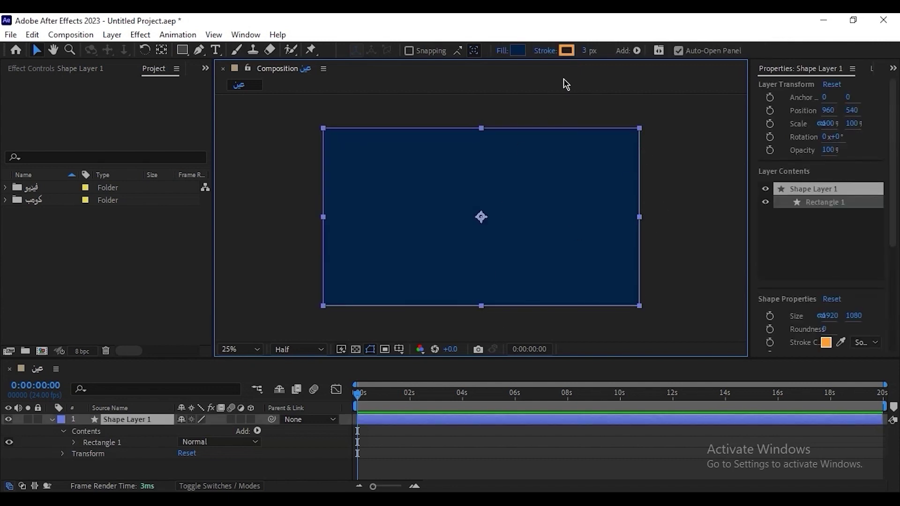
click(653, 127)
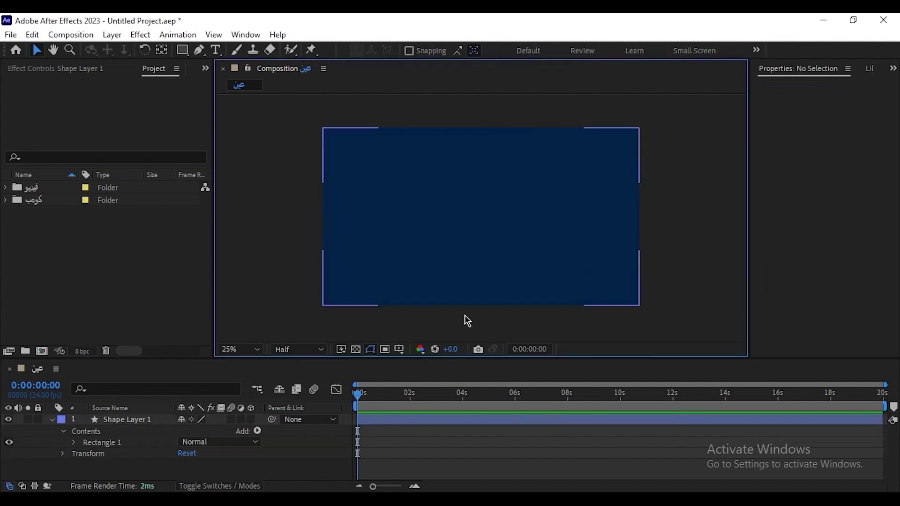
Collapse the properties of the dark blue background layer, Shape Layer 1, and lock the layer against editing.
click(374, 414)
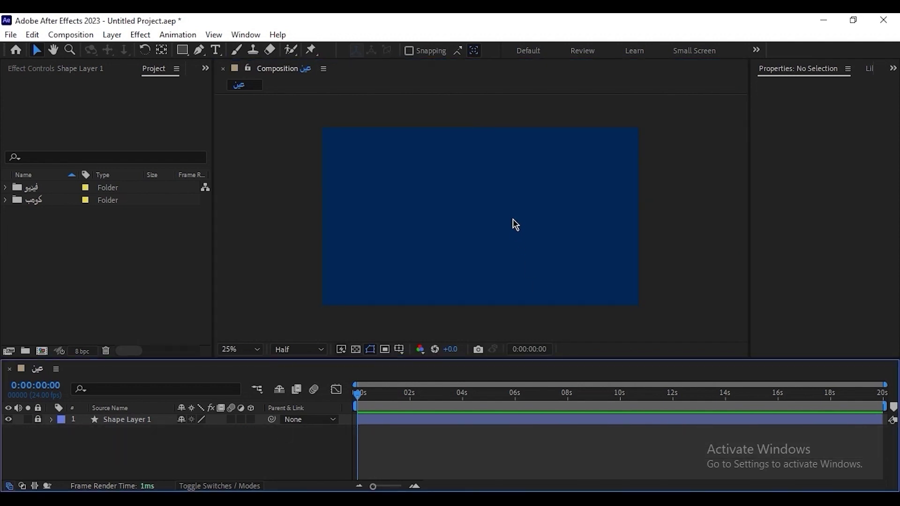
drag(512, 219, 448, 211)
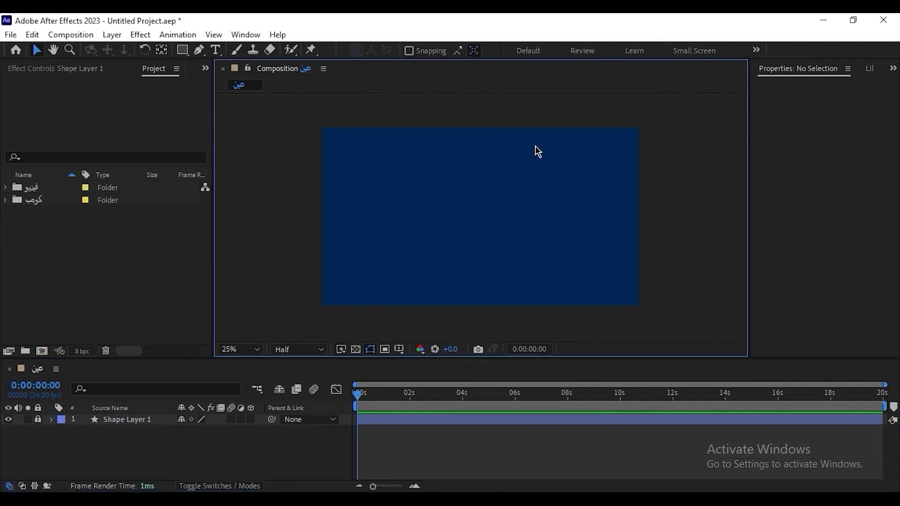
click(45, 414)
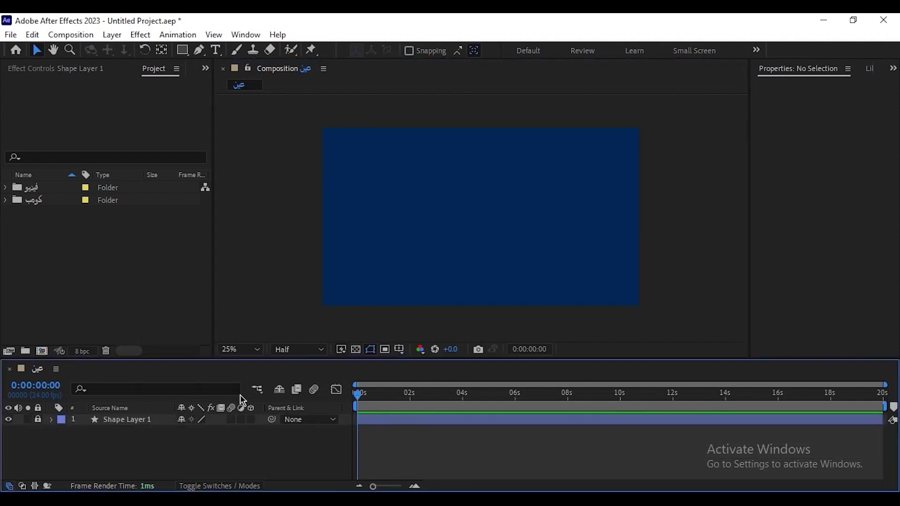
drag(607, 158, 521, 183)
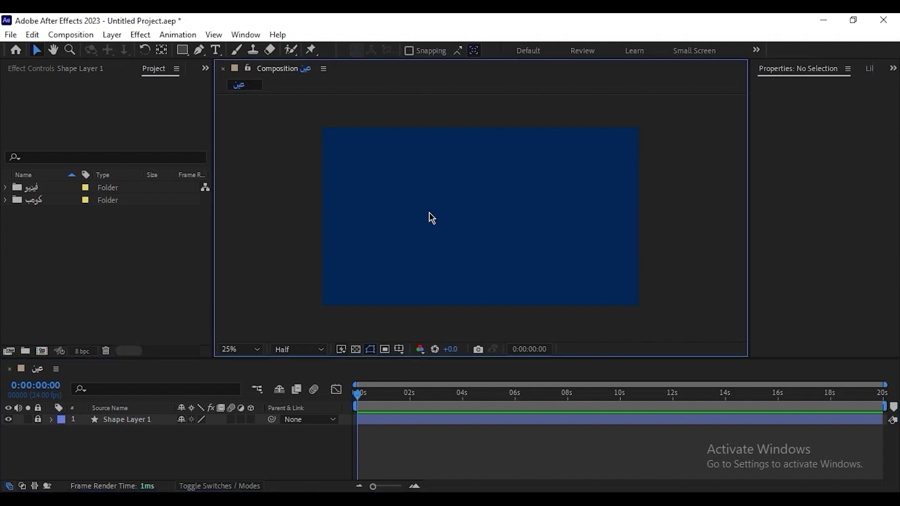
Show the Title/Action Safe overlay and draw a closed two-point curved path with the Pen tool, starting at the frame's centre.
click(399, 349)
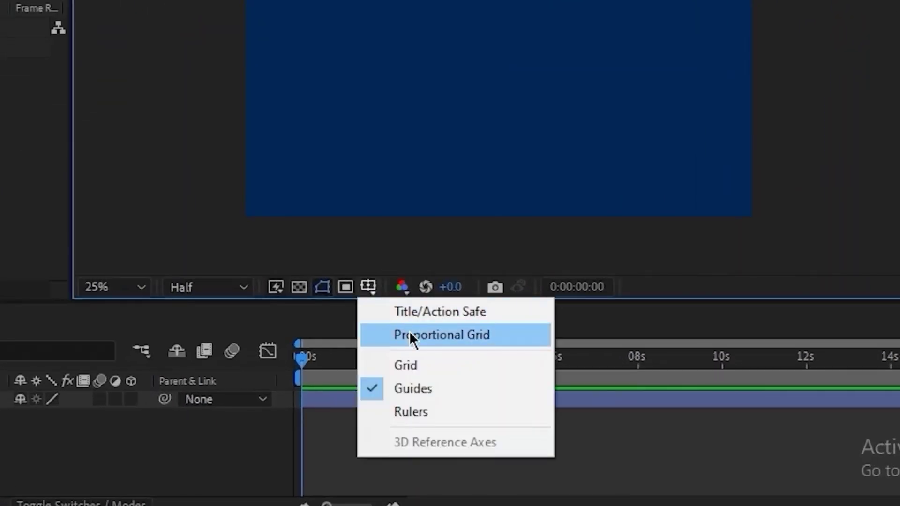
click(432, 307)
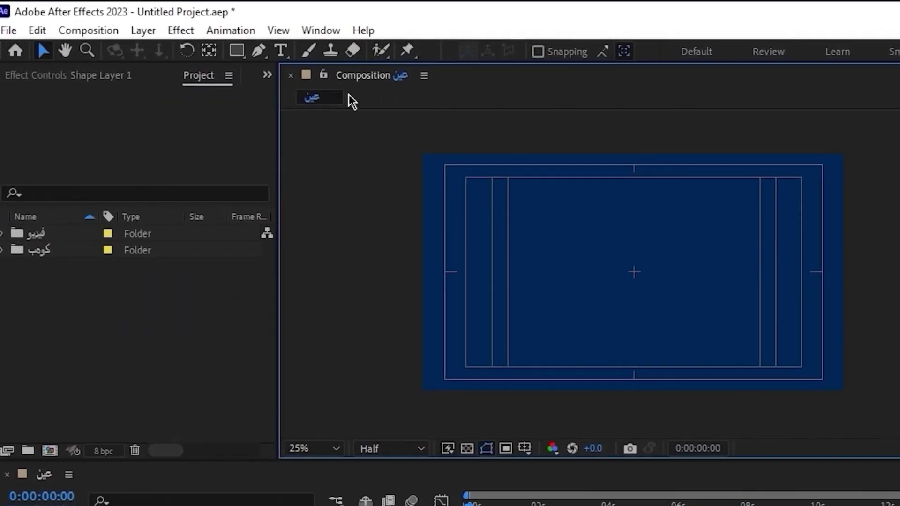
click(261, 51)
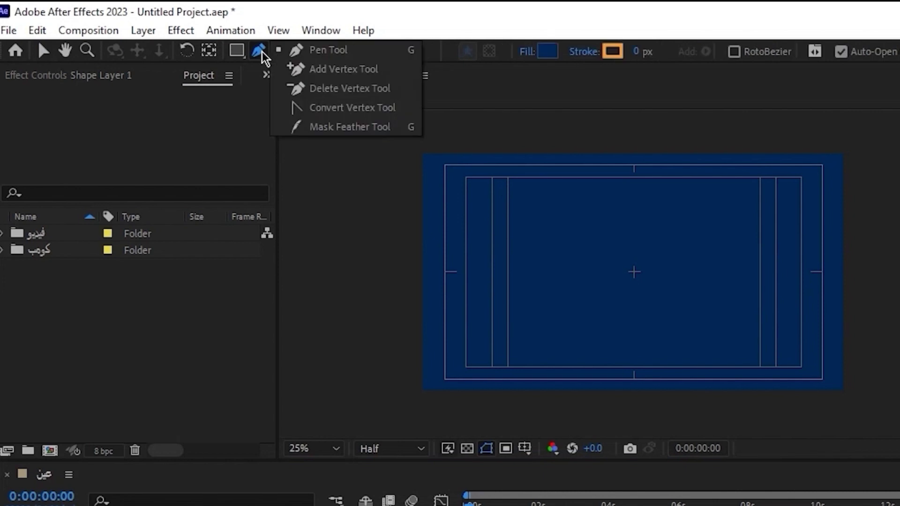
click(328, 50)
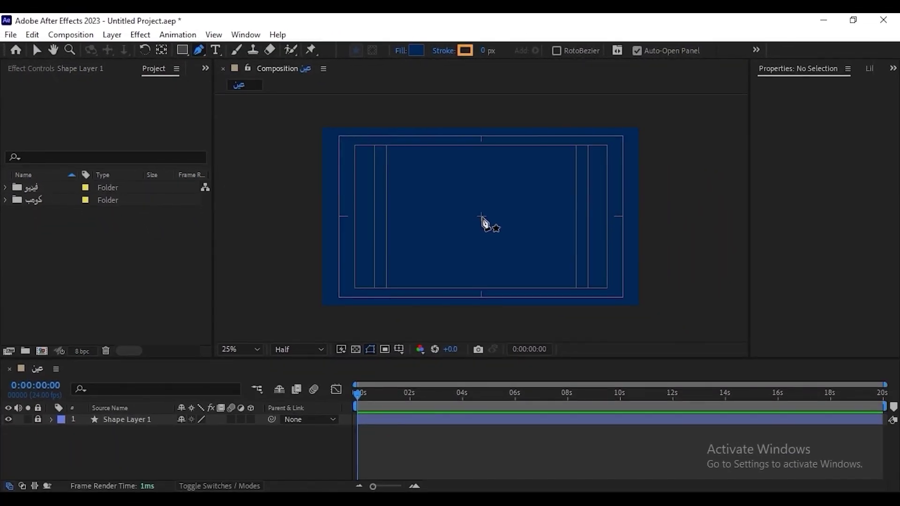
scroll(486, 225, up, 2)
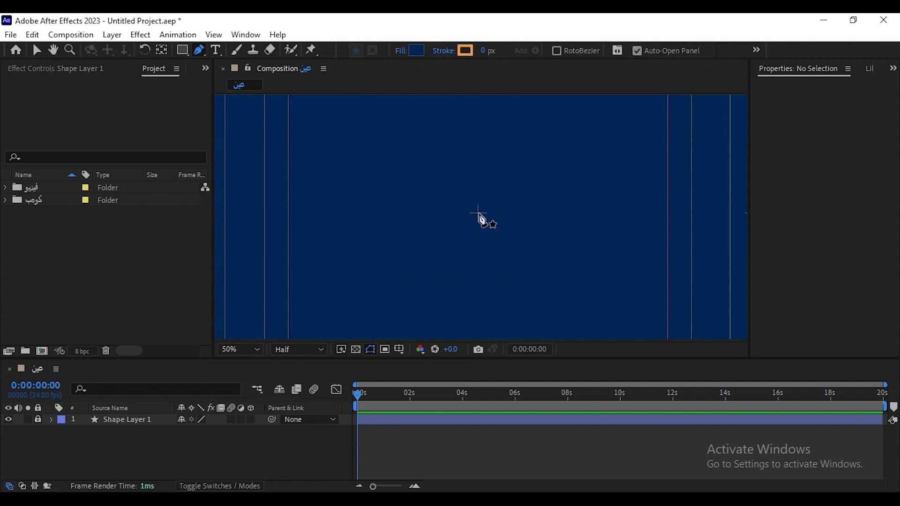
drag(434, 212, 458, 193)
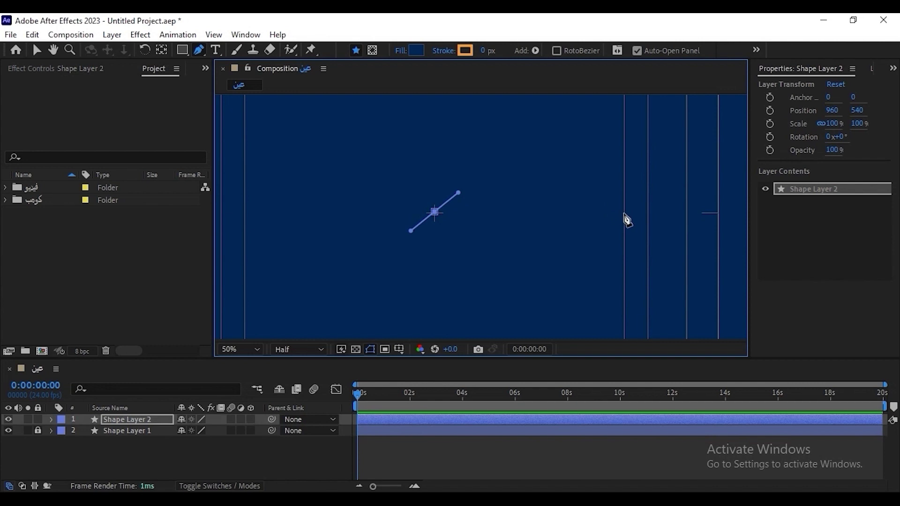
drag(622, 212, 686, 273)
drag(434, 212, 444, 163)
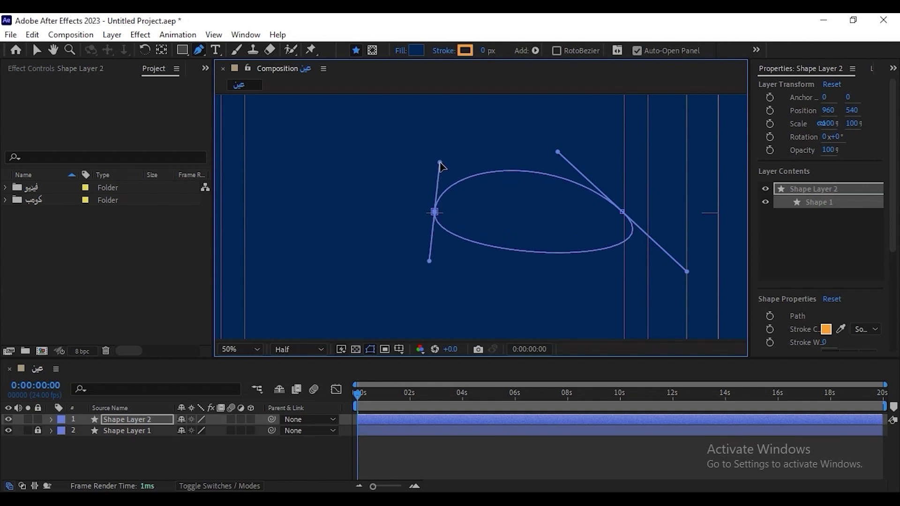
Adjust the direction handles at both end points of the closed path to form an almond-shaped eye with pointed corners.
drag(686, 271, 599, 251)
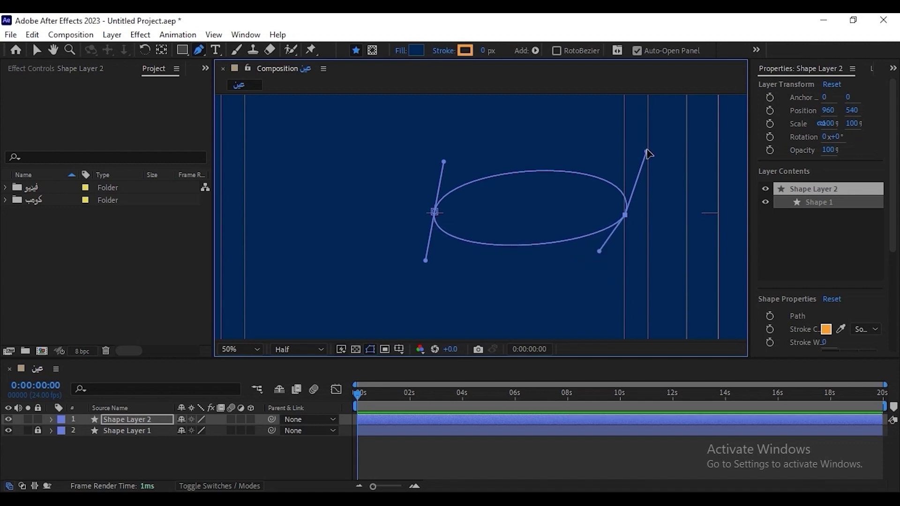
drag(647, 152, 576, 152)
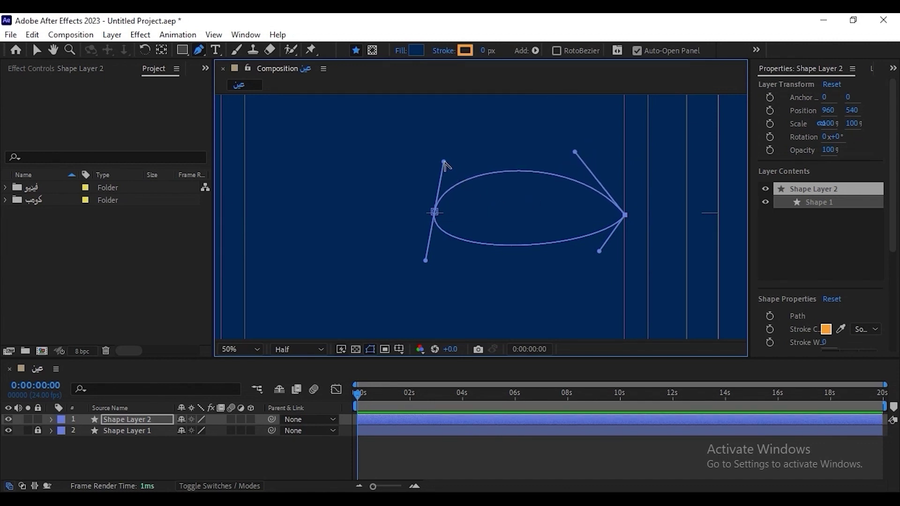
mouse_move(445, 165)
mouse_down()
mouse_move(485, 174)
mouse_move(487, 165)
mouse_up()
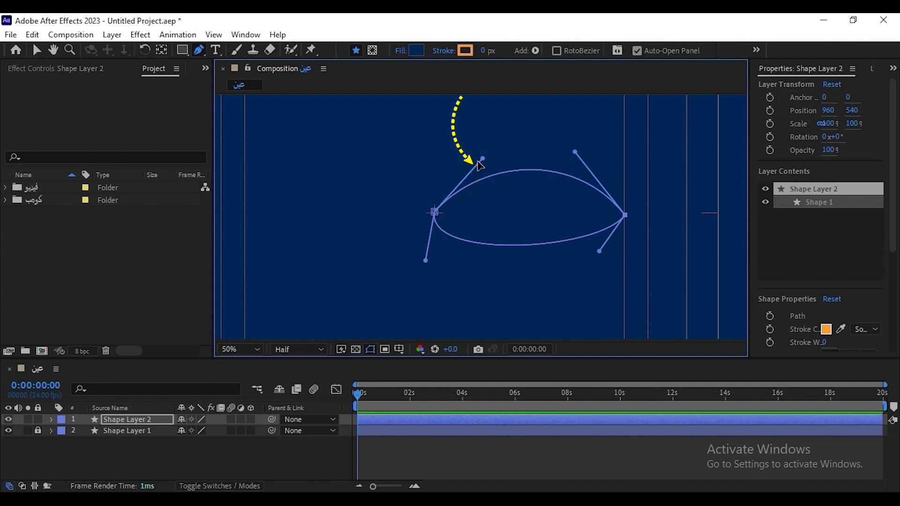
drag(485, 163, 459, 165)
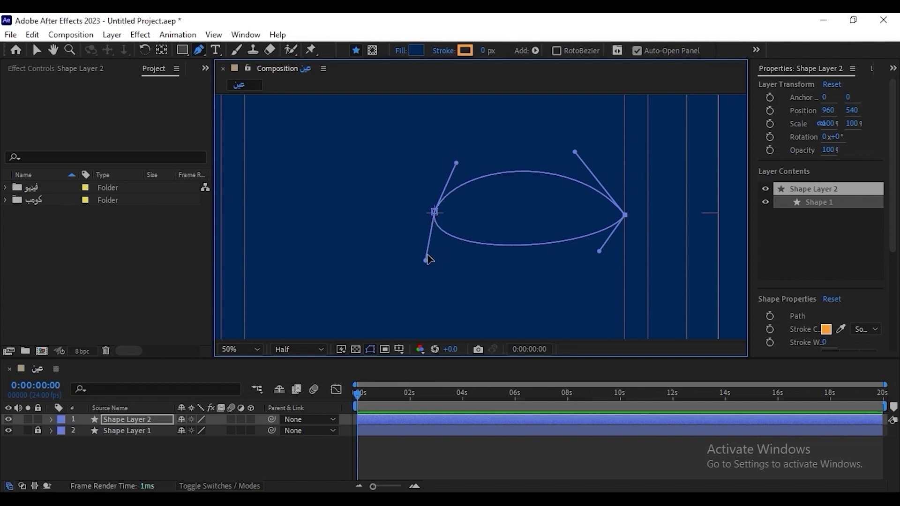
drag(425, 262, 491, 286)
drag(601, 257, 588, 254)
mouse_move(575, 152)
mouse_down()
mouse_move(591, 170)
mouse_move(575, 169)
mouse_move(574, 159)
mouse_up()
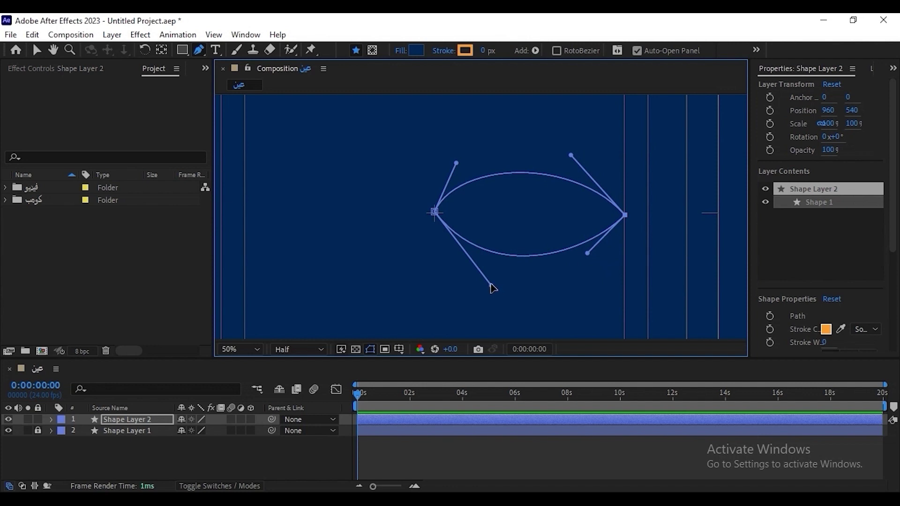
mouse_move(492, 289)
mouse_down()
mouse_move(484, 270)
mouse_move(490, 280)
mouse_up()
Centre the eye shape's anchor point on its outline, centre the layer in the composition, and fill the shape white.
scroll(512, 247, down, 4)
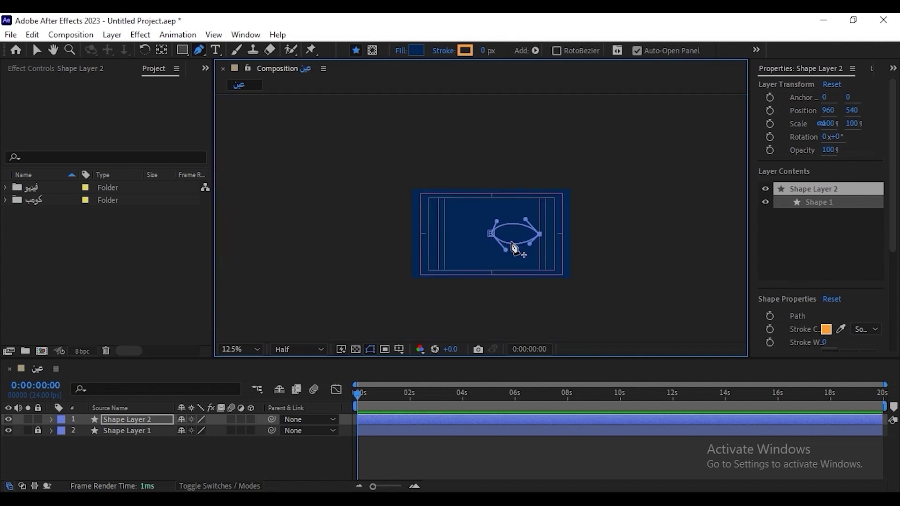
scroll(546, 245, up, 4)
key(v)
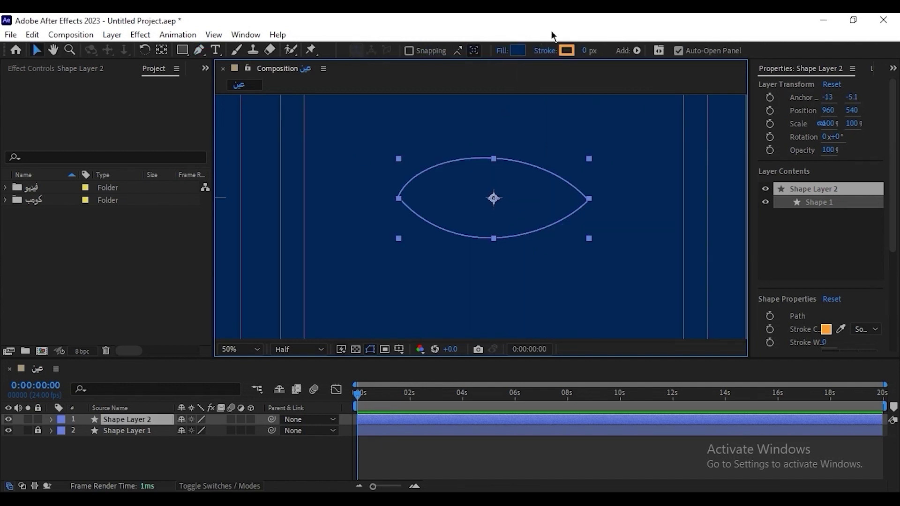
click(519, 54)
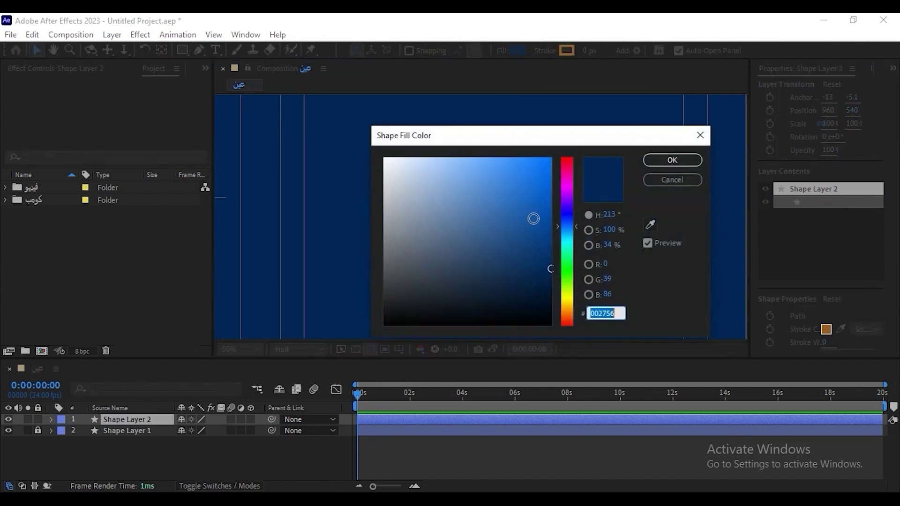
drag(532, 217, 350, 141)
click(675, 161)
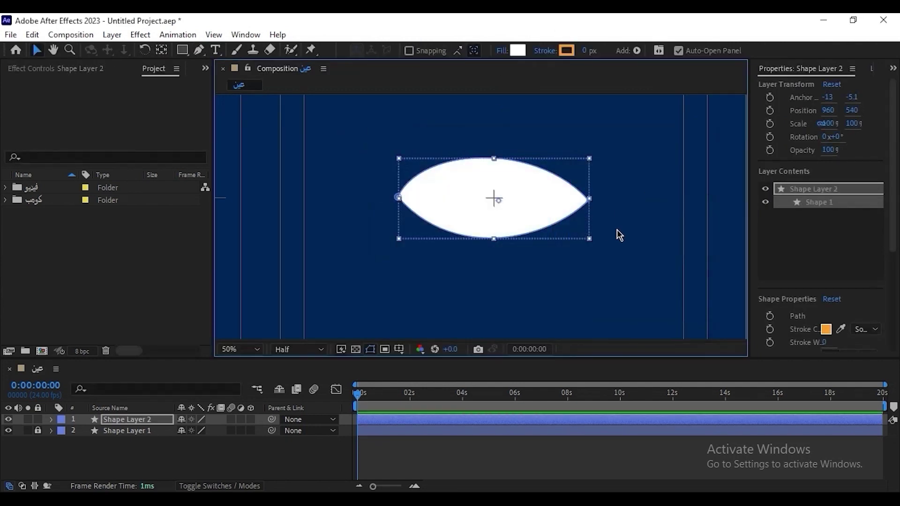
click(628, 244)
click(464, 195)
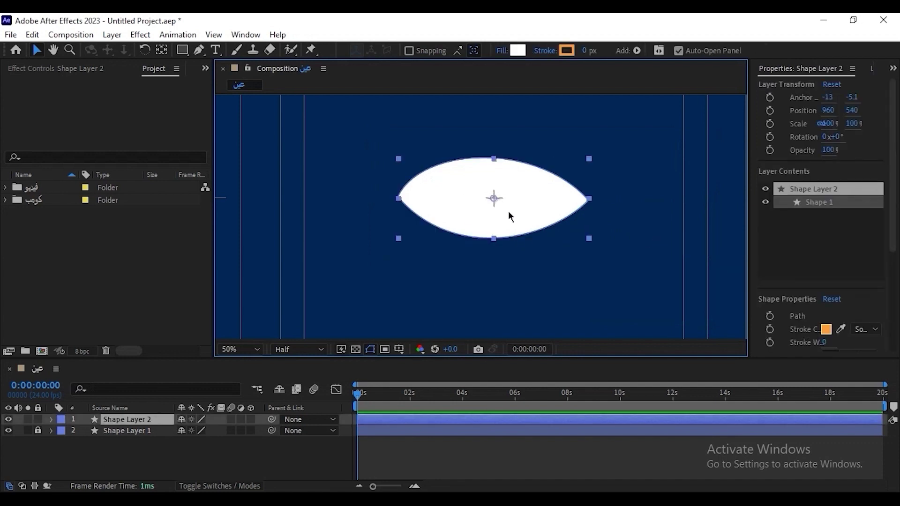
Refine the white eye shape's direction handles so its upper and lower curves are more symmetrical, and deselect it.
click(198, 50)
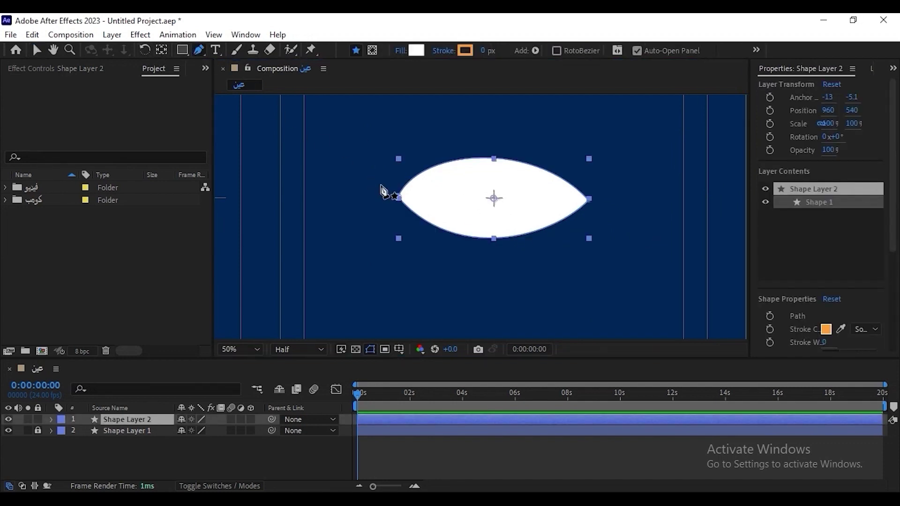
click(398, 198)
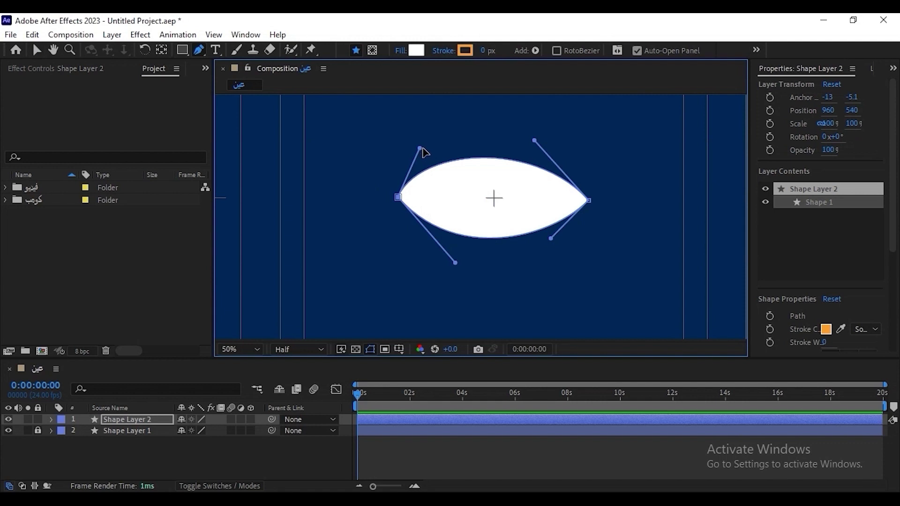
drag(423, 149, 448, 151)
mouse_move(534, 140)
mouse_down()
mouse_move(543, 147)
mouse_move(536, 142)
mouse_up()
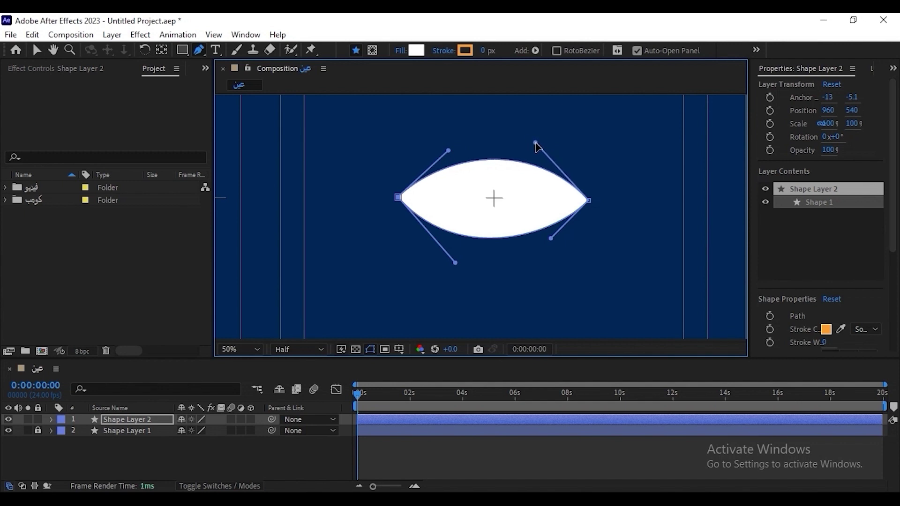
drag(550, 239, 555, 232)
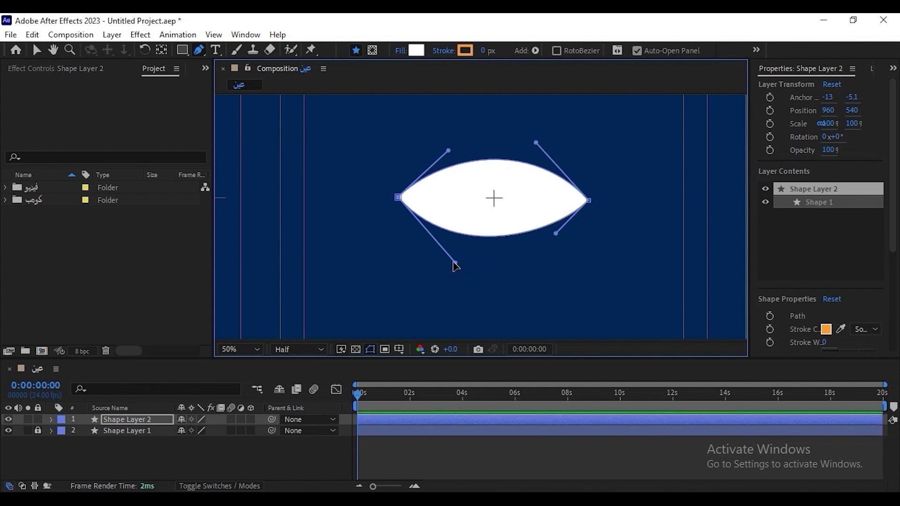
drag(455, 262, 447, 257)
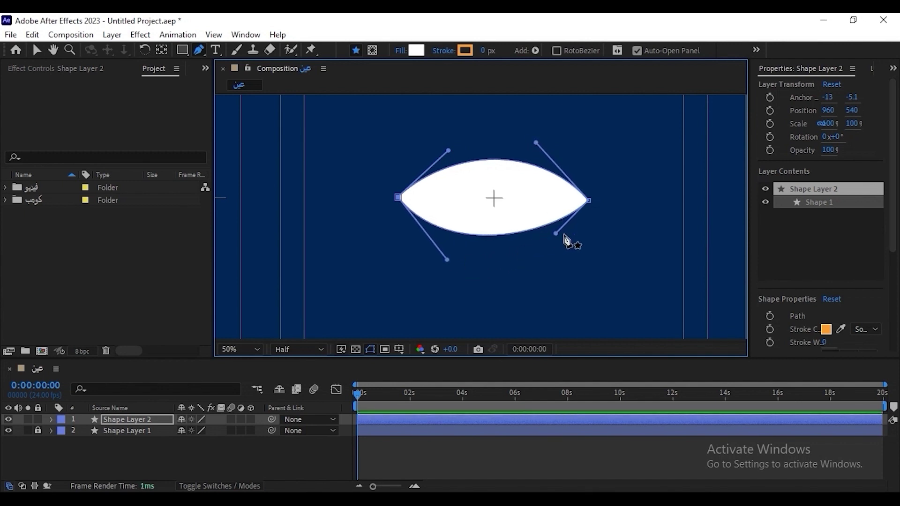
drag(555, 233, 554, 240)
key(v)
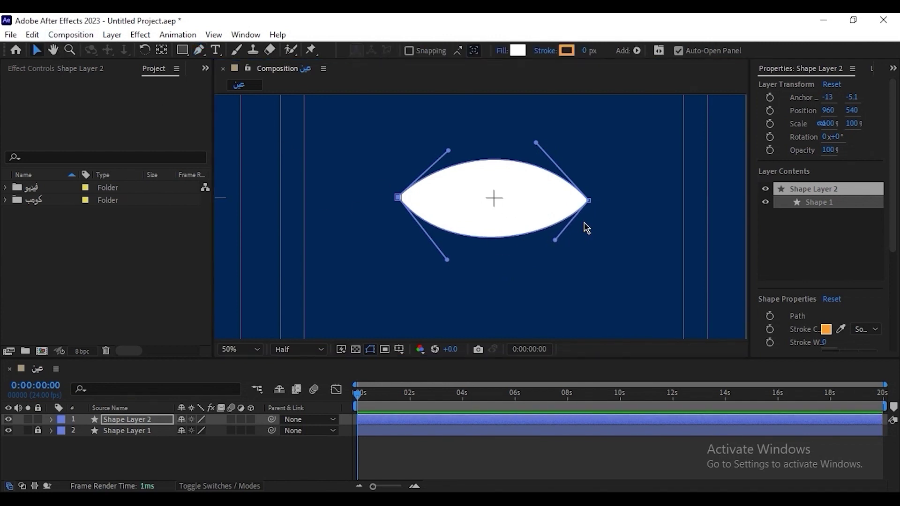
click(612, 272)
scroll(581, 274, down, 2)
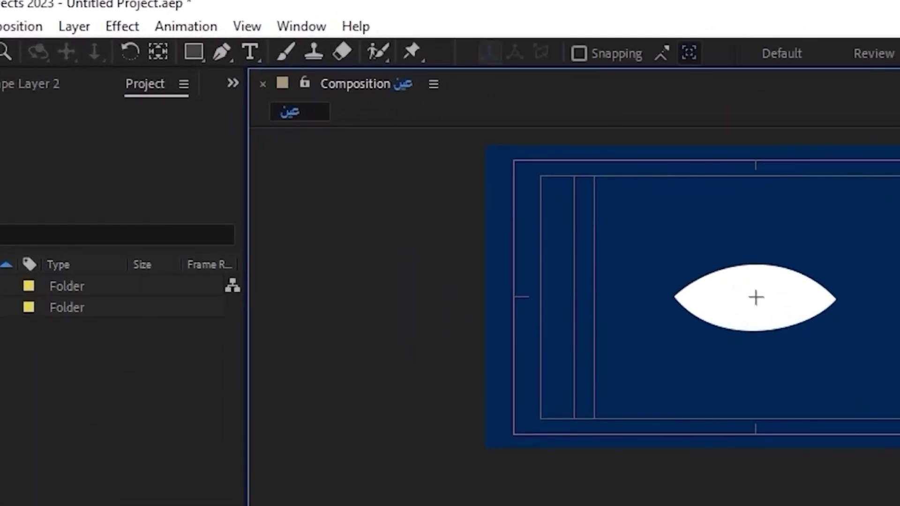
Draw a circle about 216 px in diameter with the Ellipse tool on a new shape layer over the eye.
drag(182, 50, 237, 73)
drag(285, 91, 287, 99)
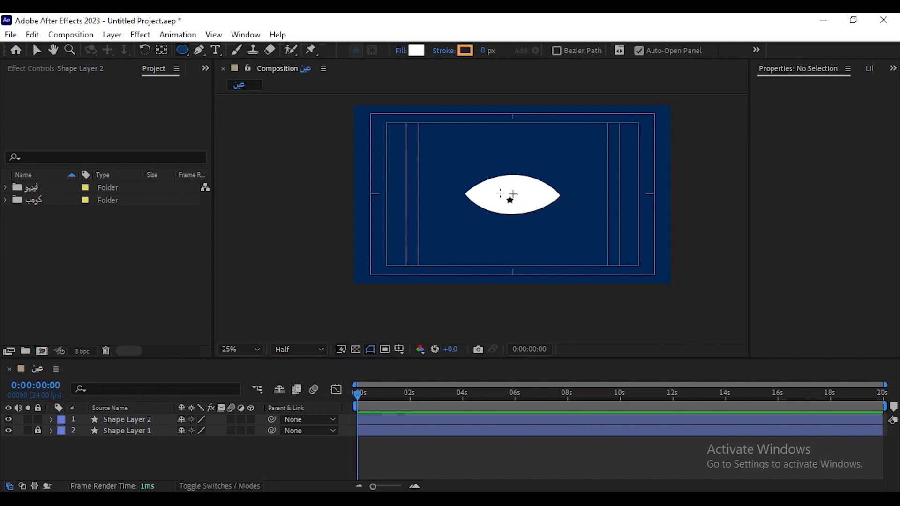
drag(499, 192, 534, 225)
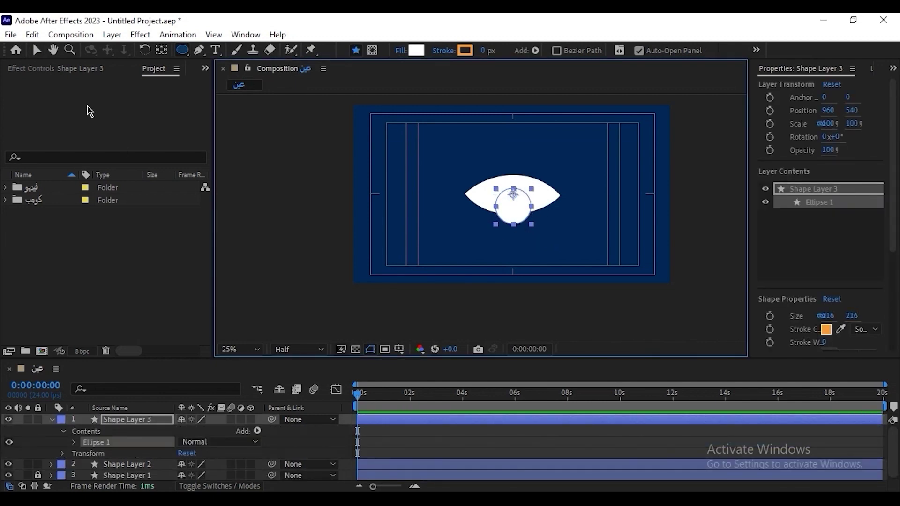
Fill the circle over the eye with solid black to make the pupil.
click(33, 52)
click(517, 50)
click(469, 221)
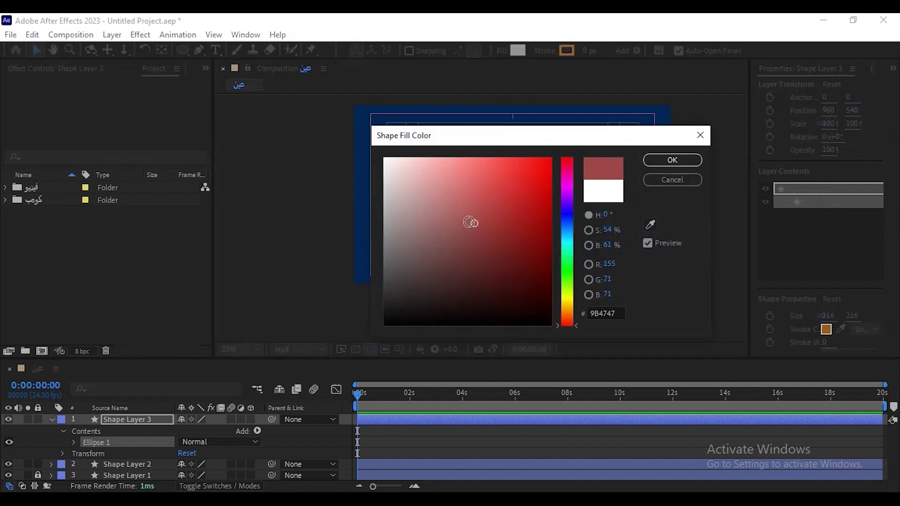
drag(470, 221, 384, 325)
click(666, 160)
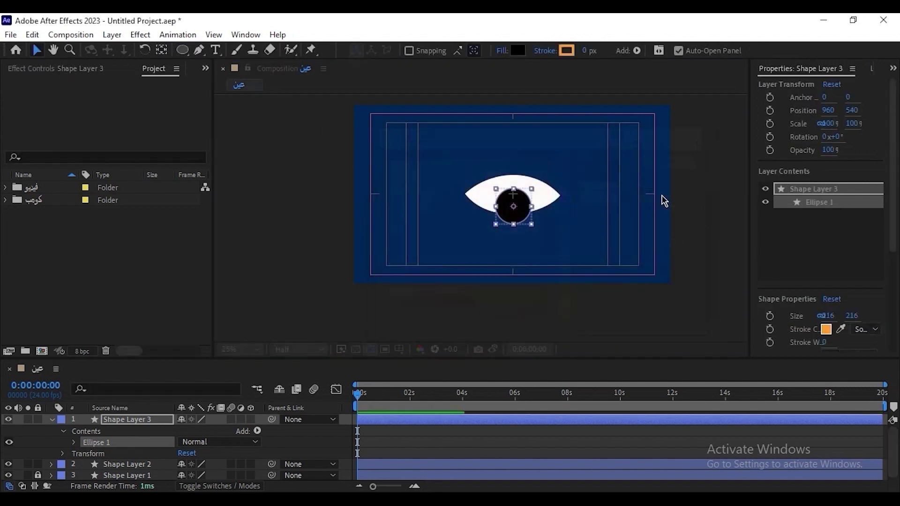
Move the black pupil circle up to the composition's centre so it sits in the middle of the white eye.
scroll(520, 214, up, 4)
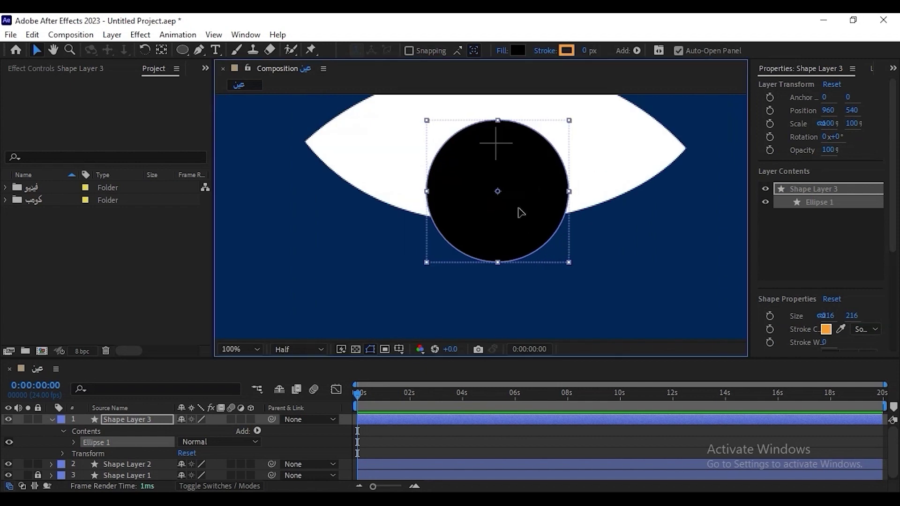
scroll(515, 197, down, 4)
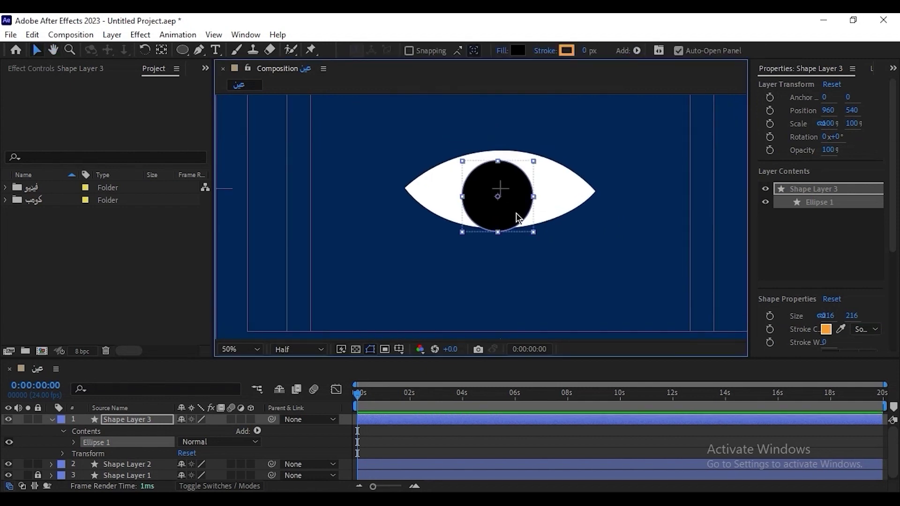
drag(511, 205, 513, 201)
drag(403, 151, 596, 225)
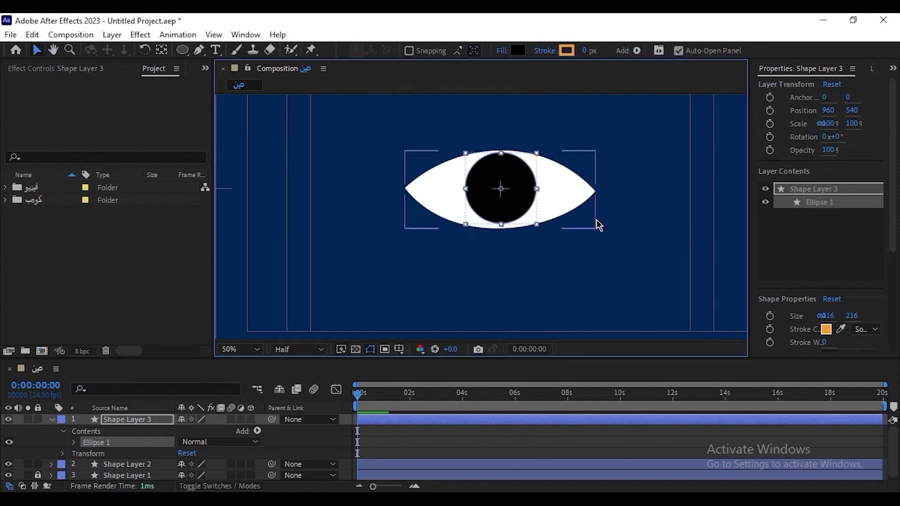
Centre the pupil layer's anchor point on the black circle, and shift the pupil sideways within the white eye.
click(506, 186)
click(161, 51)
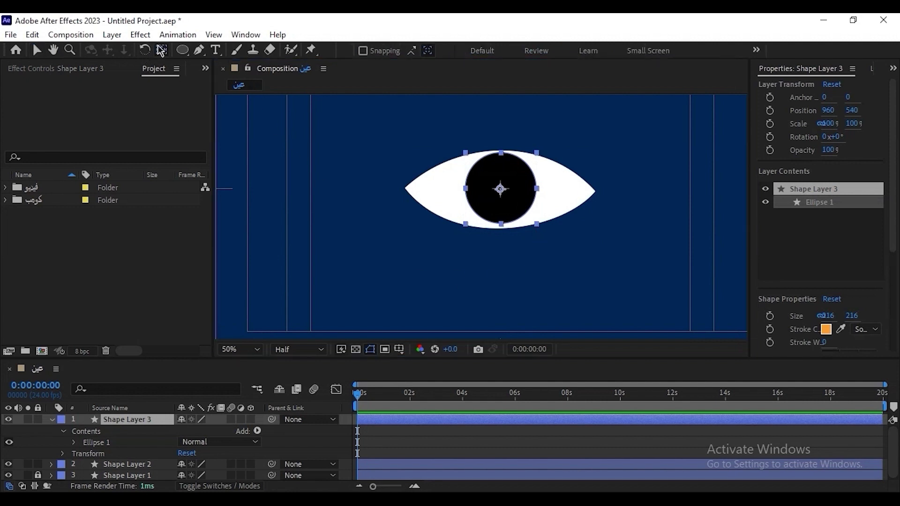
key(v)
click(627, 295)
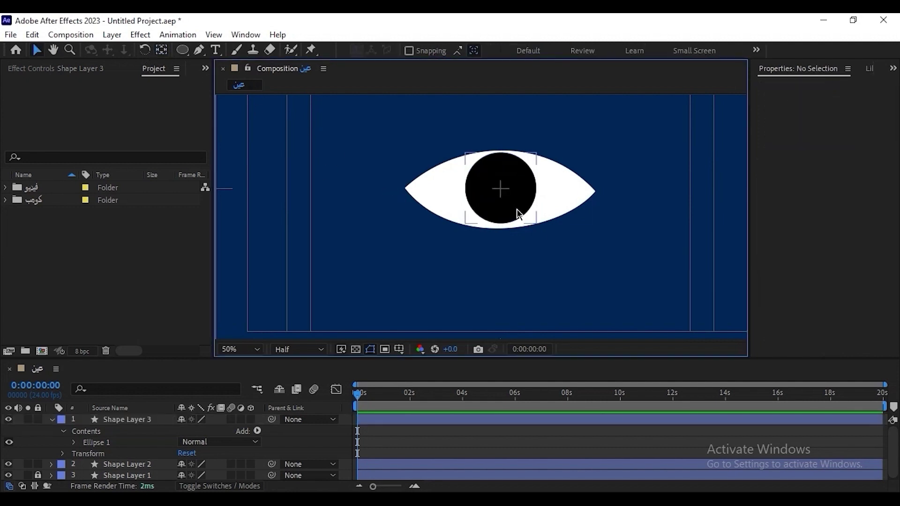
click(518, 207)
drag(518, 206, 559, 218)
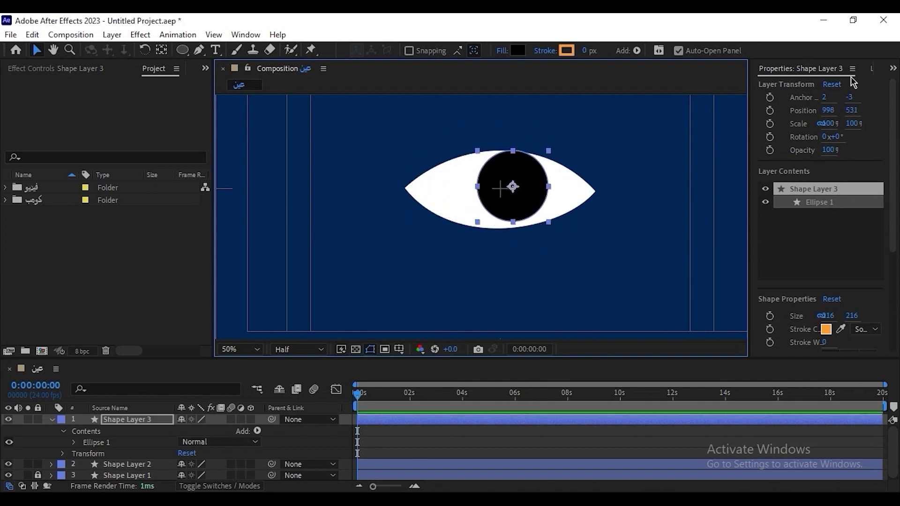
Find the Set Matte effect in Effects & Presets and apply it to the black pupil layer.
click(893, 68)
click(834, 230)
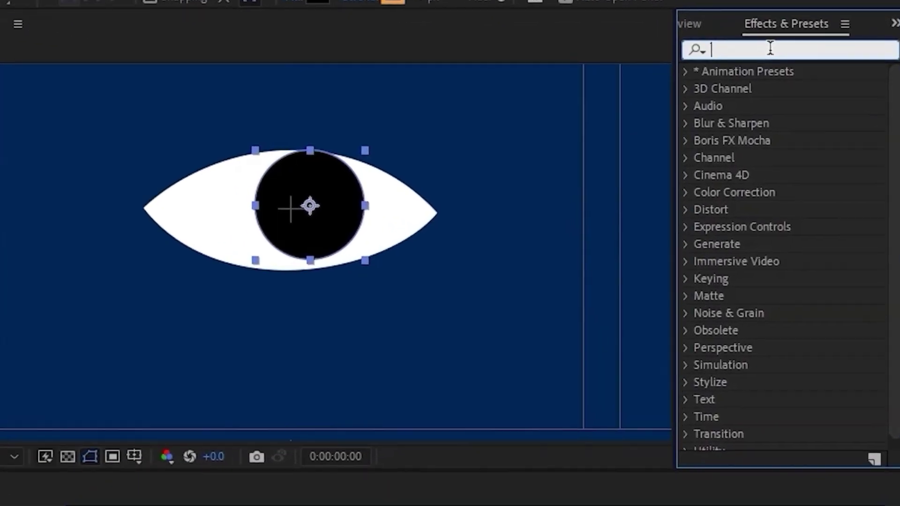
click(806, 83)
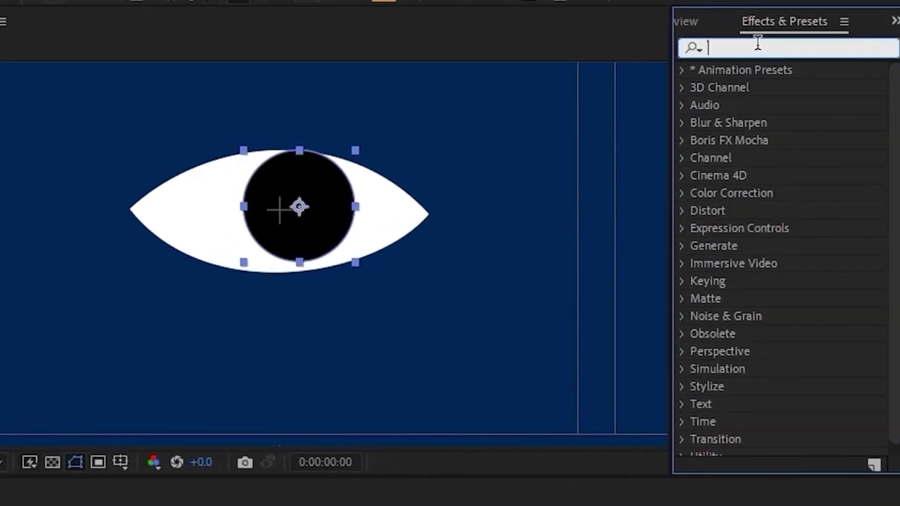
key(super+space)
text(Se)
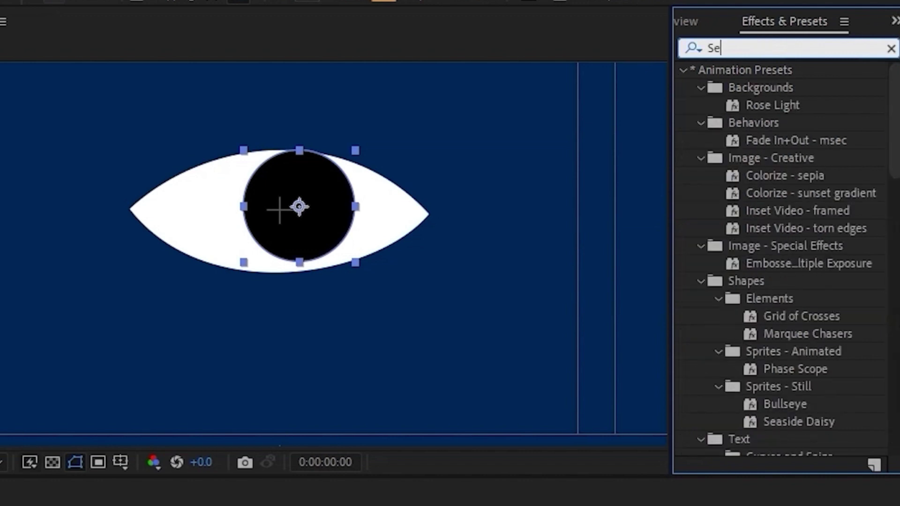
text(t)
drag(791, 192, 300, 180)
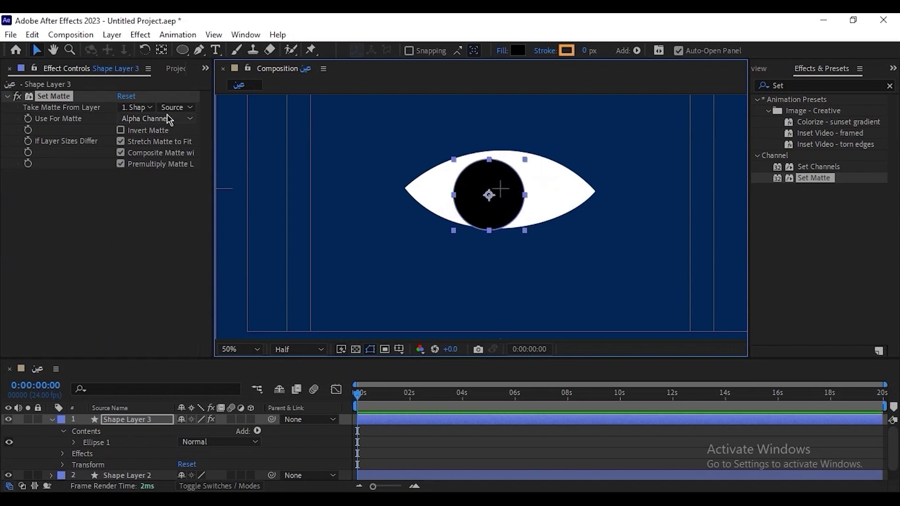
Set the pupil's Set Matte effect to take its matte from Shape Layer 2, the white eye.
click(169, 119)
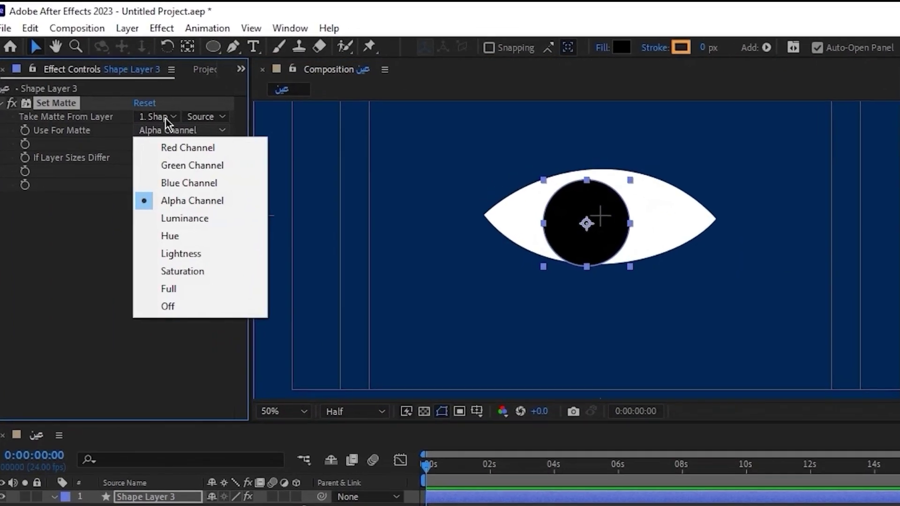
click(136, 108)
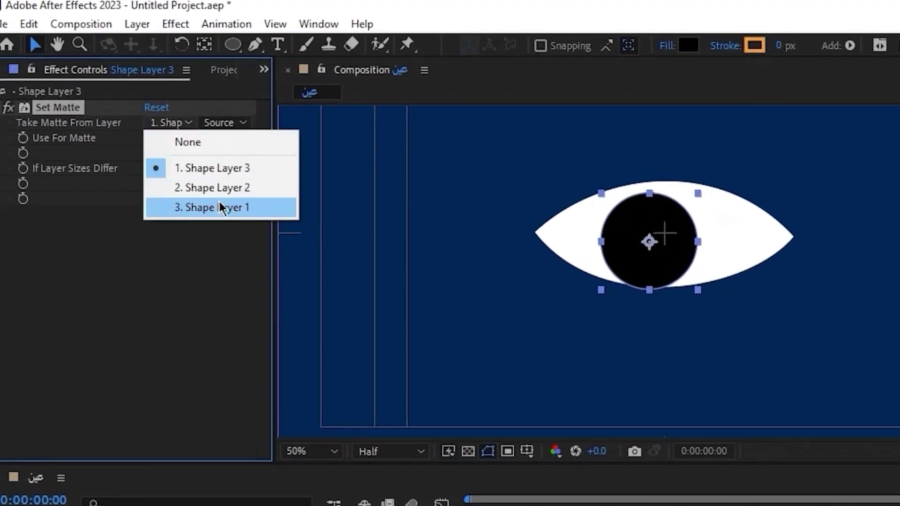
click(221, 192)
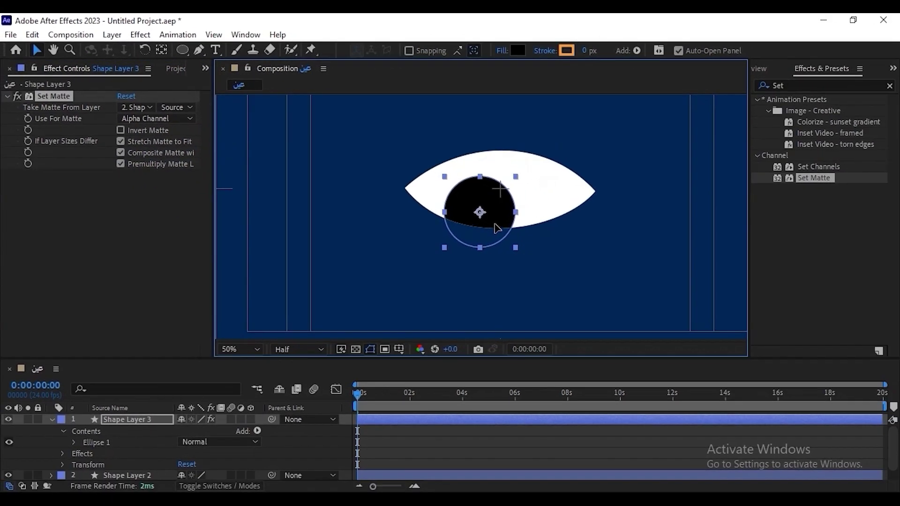
Move the pupil around past the white eye's edges to test how the matte clips it.
drag(679, 260, 761, 280)
drag(571, 222, 480, 221)
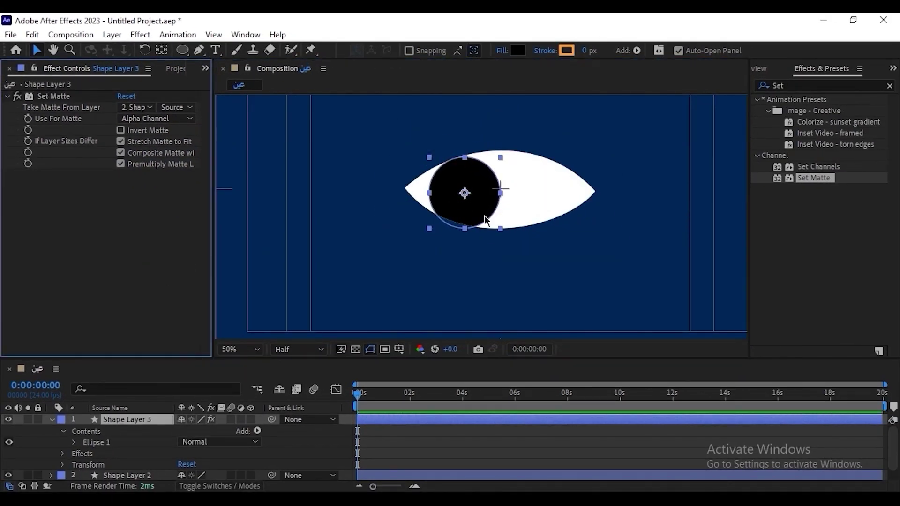
click(653, 245)
drag(450, 187, 446, 163)
mouse_move(518, 174)
mouse_down()
mouse_move(491, 189)
mouse_move(519, 165)
mouse_move(373, 152)
mouse_move(445, 185)
mouse_move(578, 184)
mouse_move(429, 187)
mouse_move(474, 184)
mouse_move(524, 207)
mouse_up()
Reposition the black pupil near the middle of the white eye.
scroll(474, 184, down, 2)
click(601, 220)
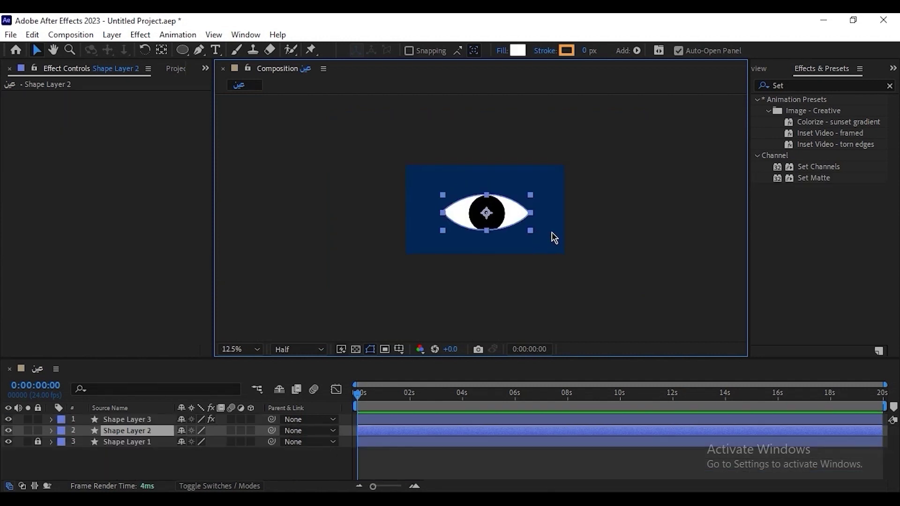
click(458, 231)
scroll(496, 237, up, 1)
drag(495, 237, 498, 207)
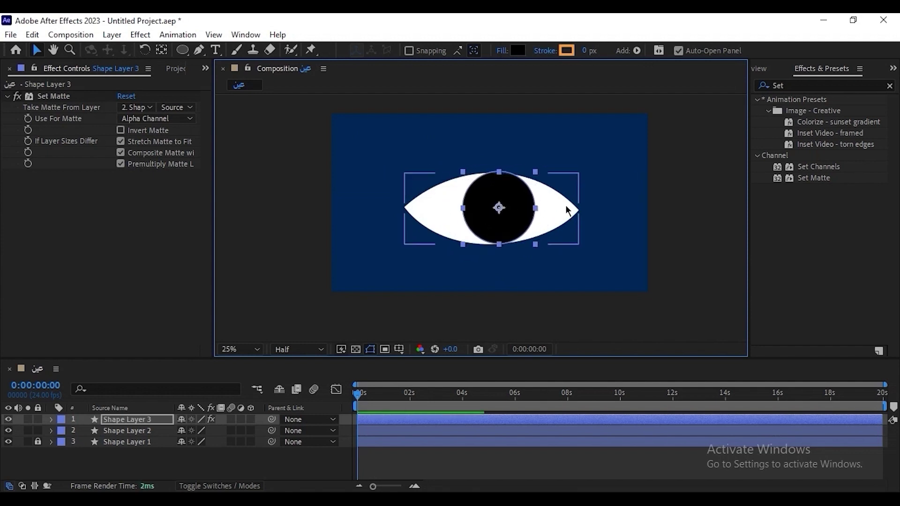
click(558, 220)
click(663, 211)
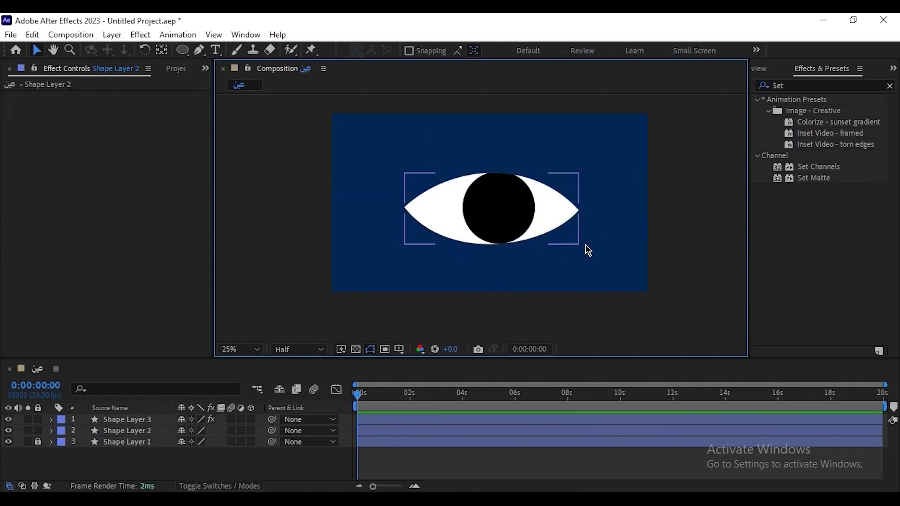
click(570, 216)
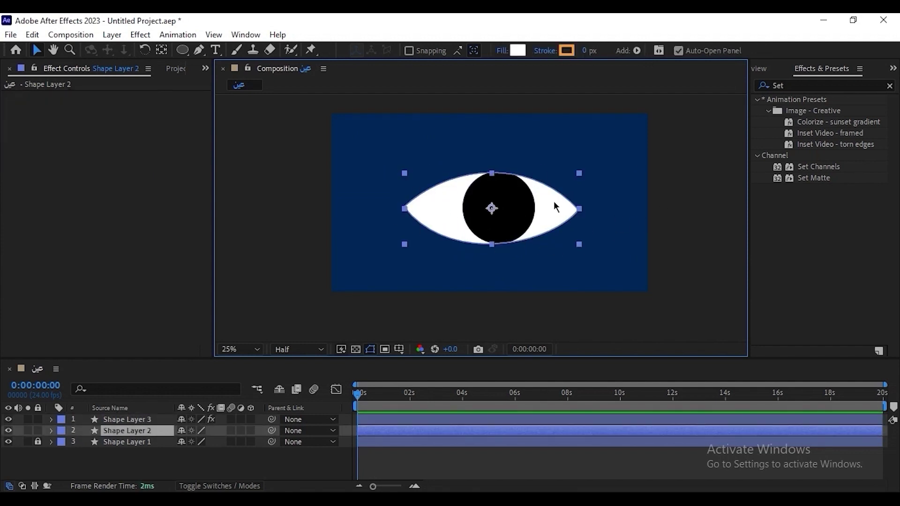
click(711, 181)
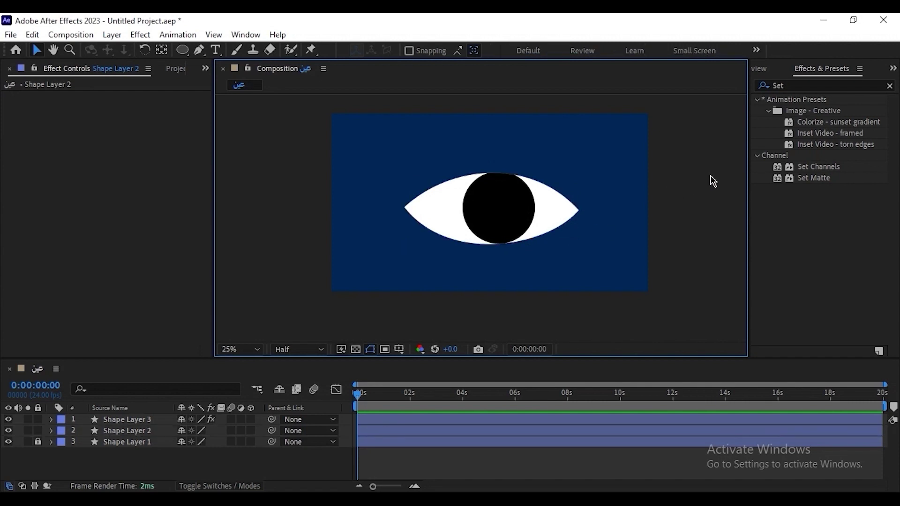
Move the pupil toward the lower-left part of the white eye so it overlaps the eye's lower edge.
drag(510, 224, 412, 226)
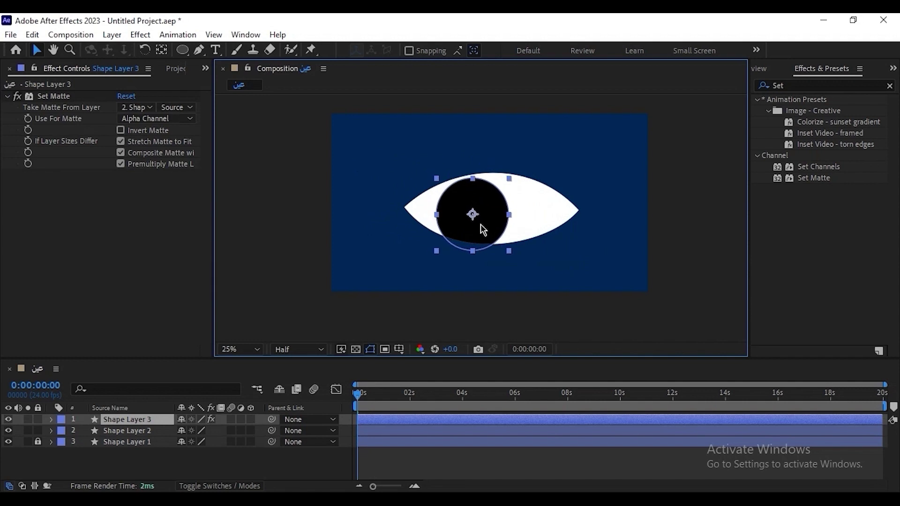
click(485, 234)
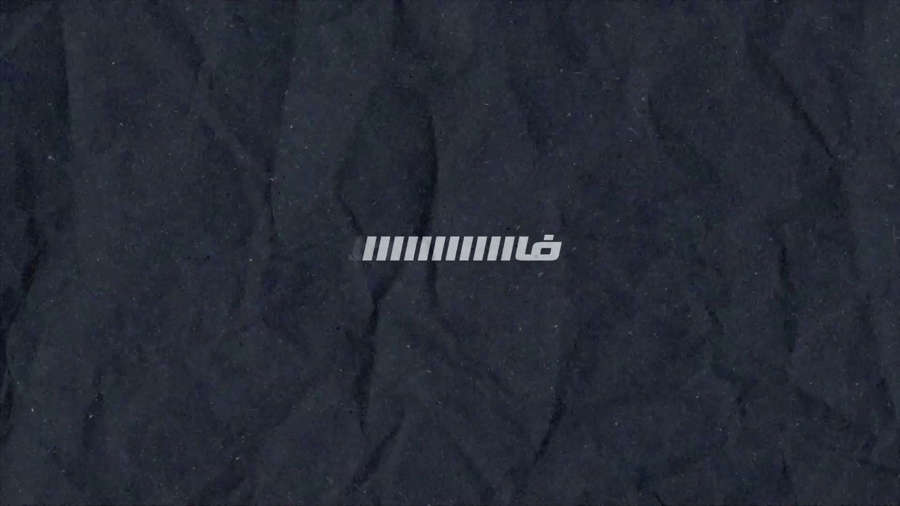